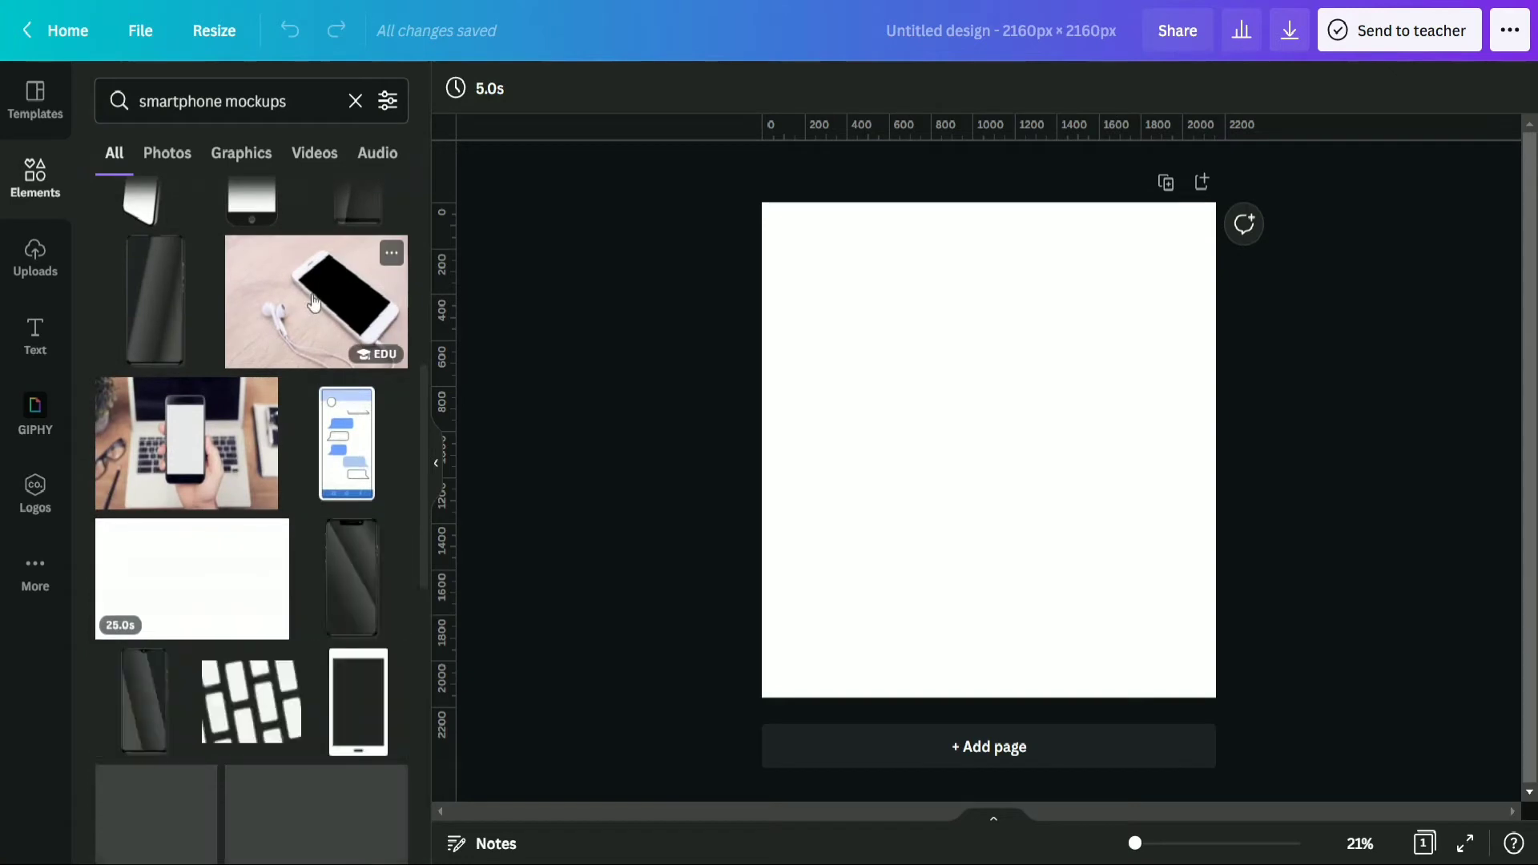
# Find a tilted black smartphone with an empty screen among the smartphone mockups and add it to the page.
pyautogui.scroll(-5, 315, 303)
pyautogui.scroll(-8, 314, 296)
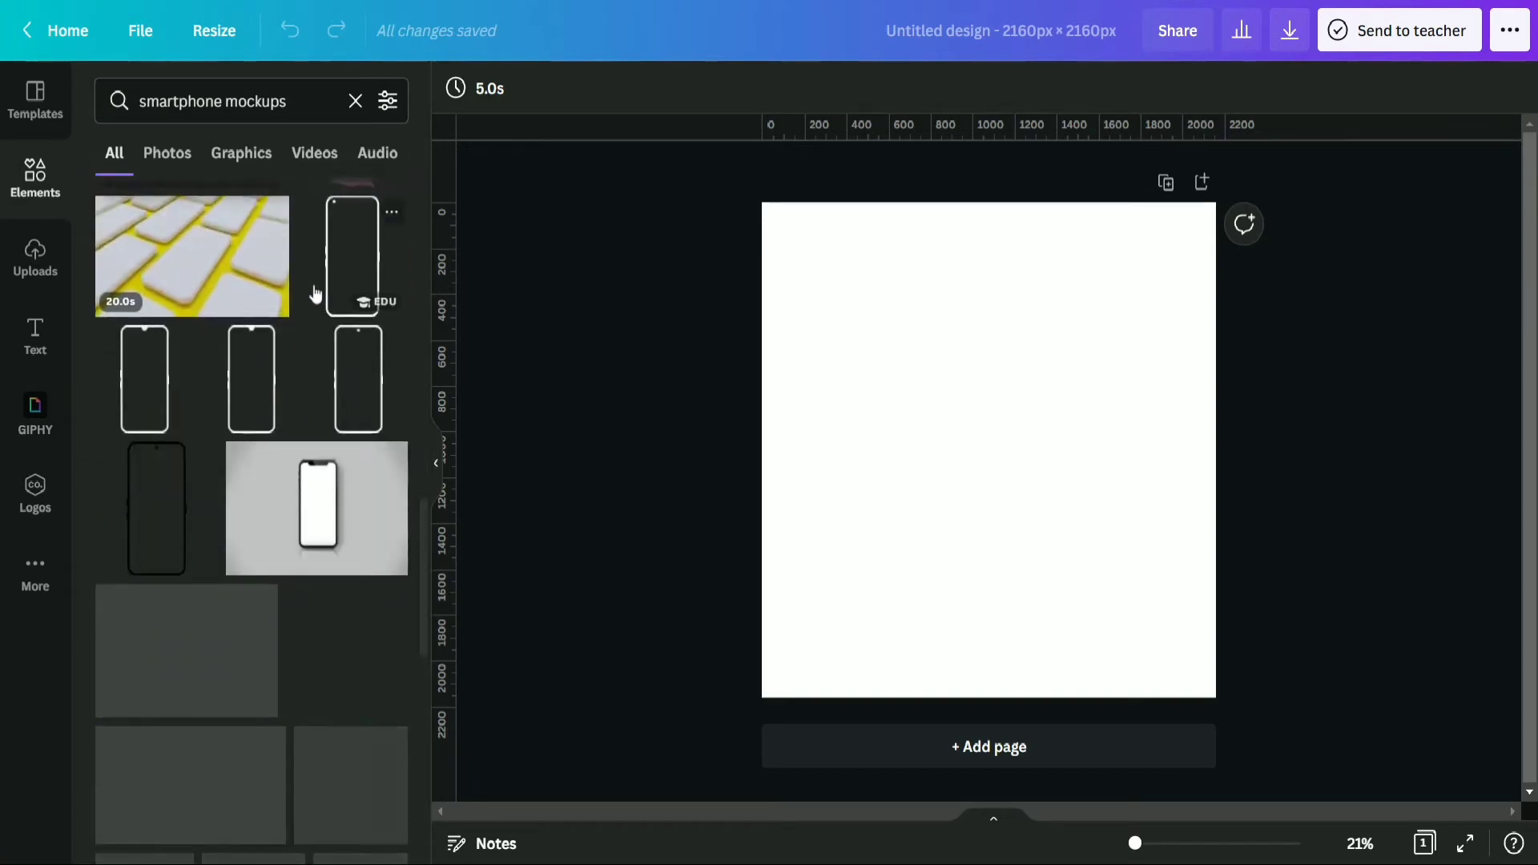
pyautogui.scroll(-3, 316, 293)
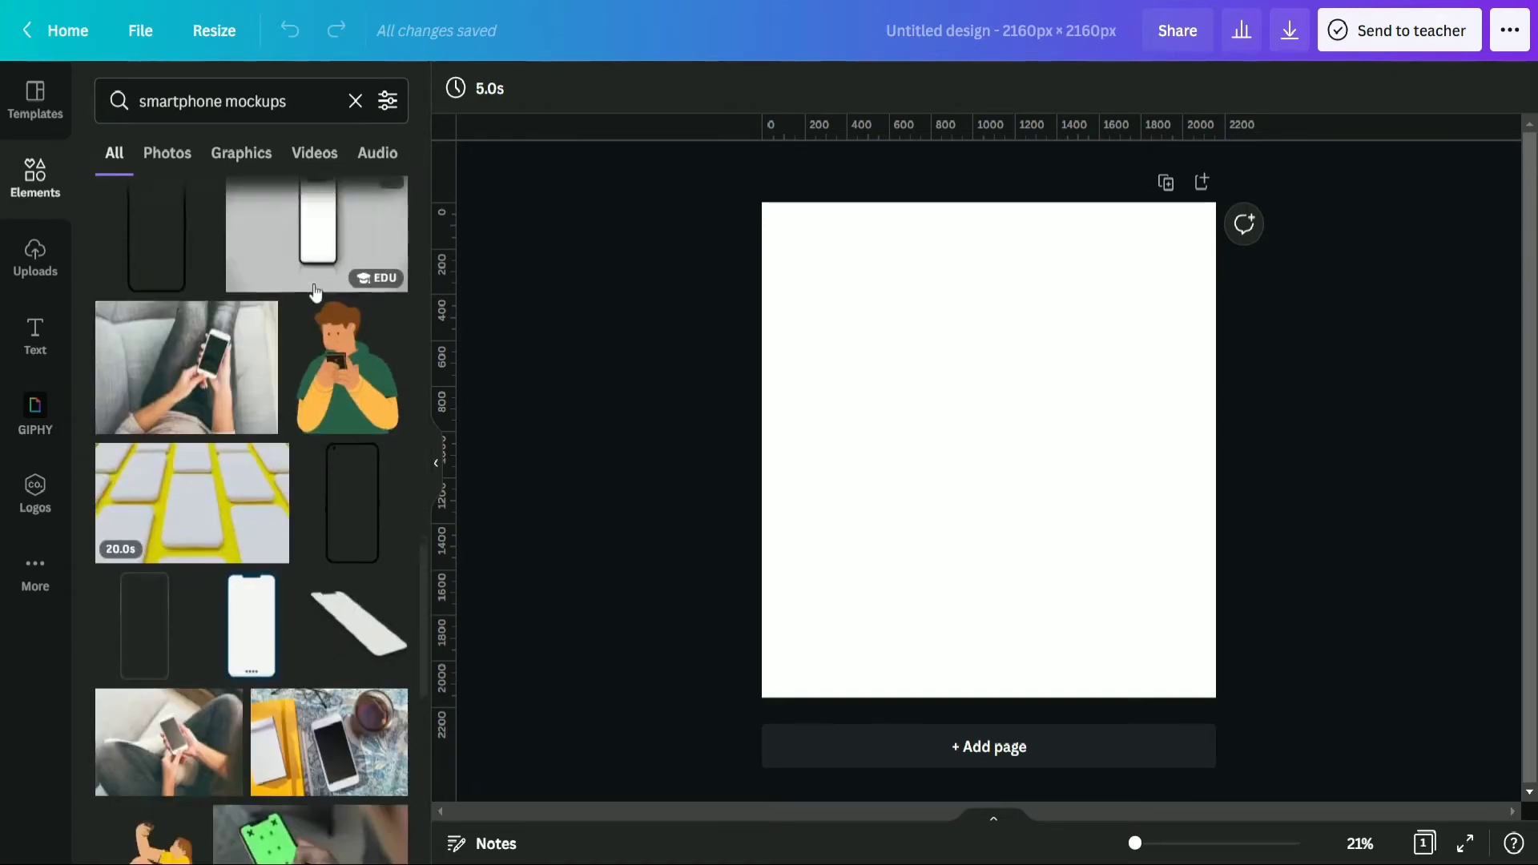
pyautogui.scroll(-3, 317, 293)
pyautogui.scroll(-5, 316, 294)
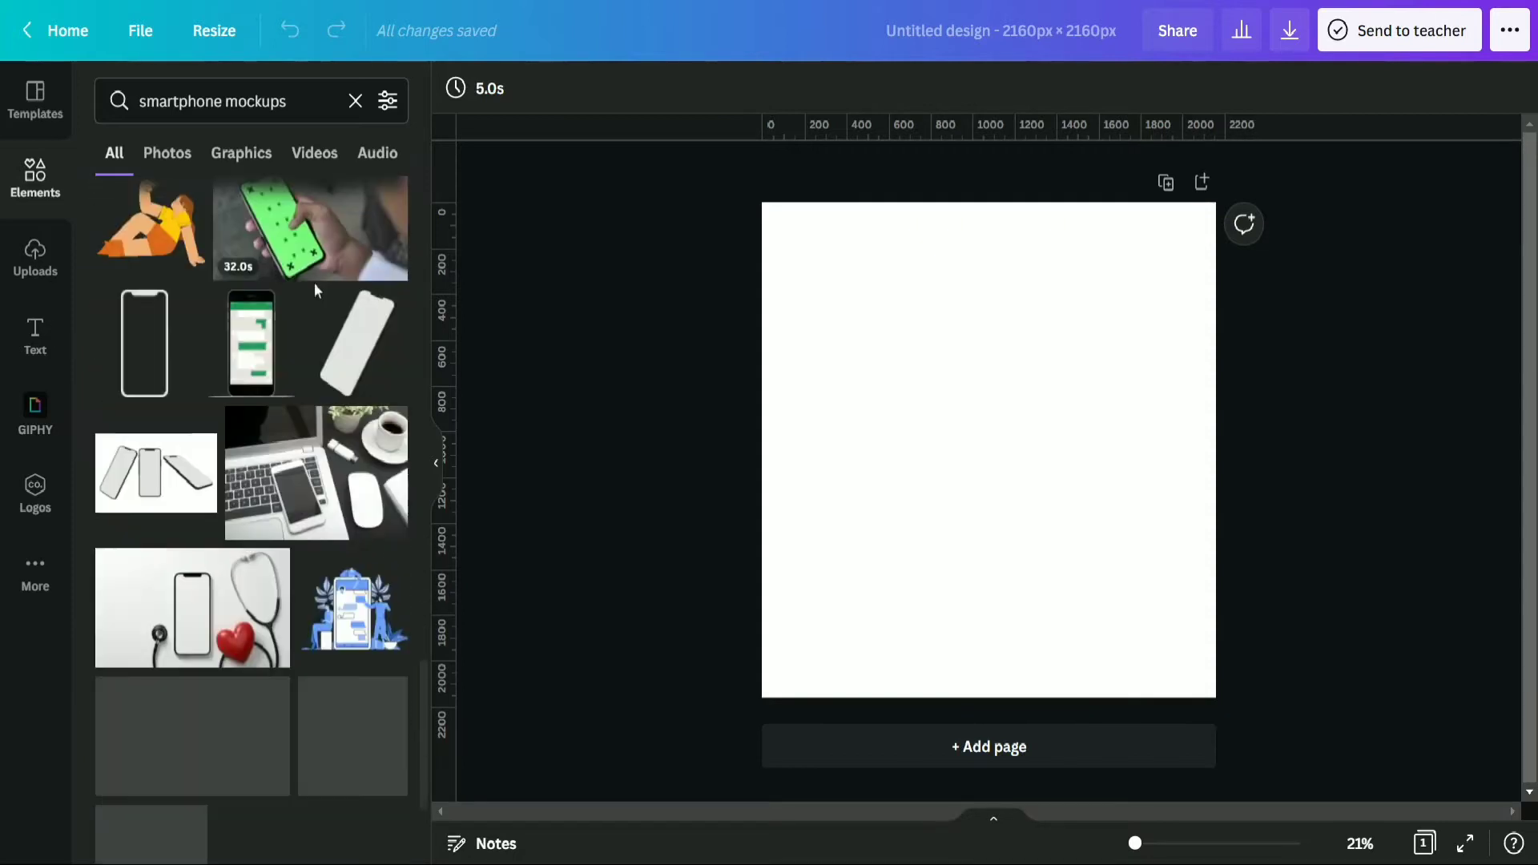
pyautogui.scroll(-3, 317, 293)
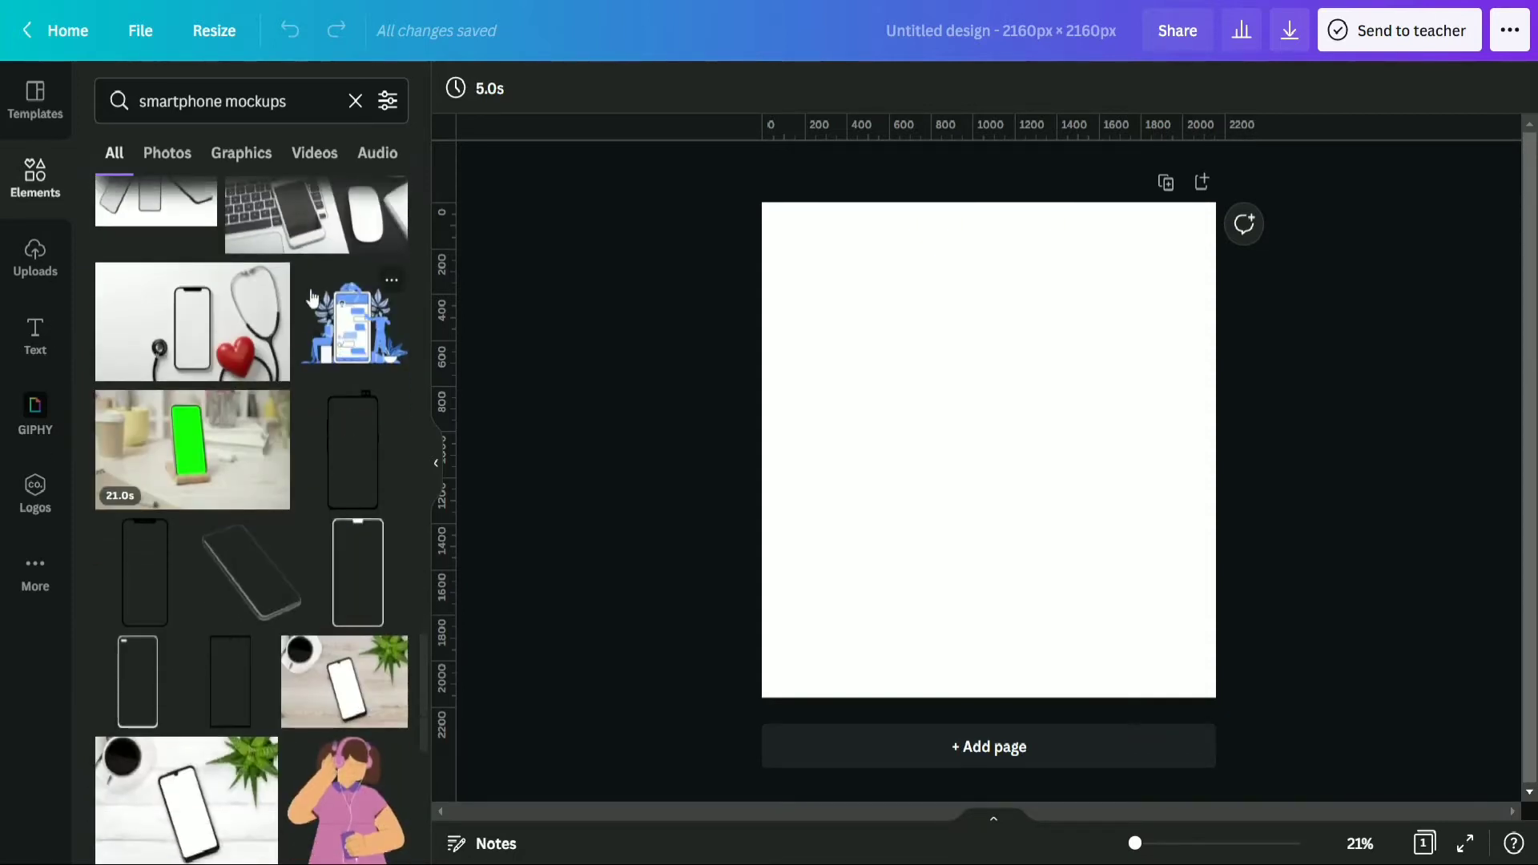
pyautogui.click(250, 567)
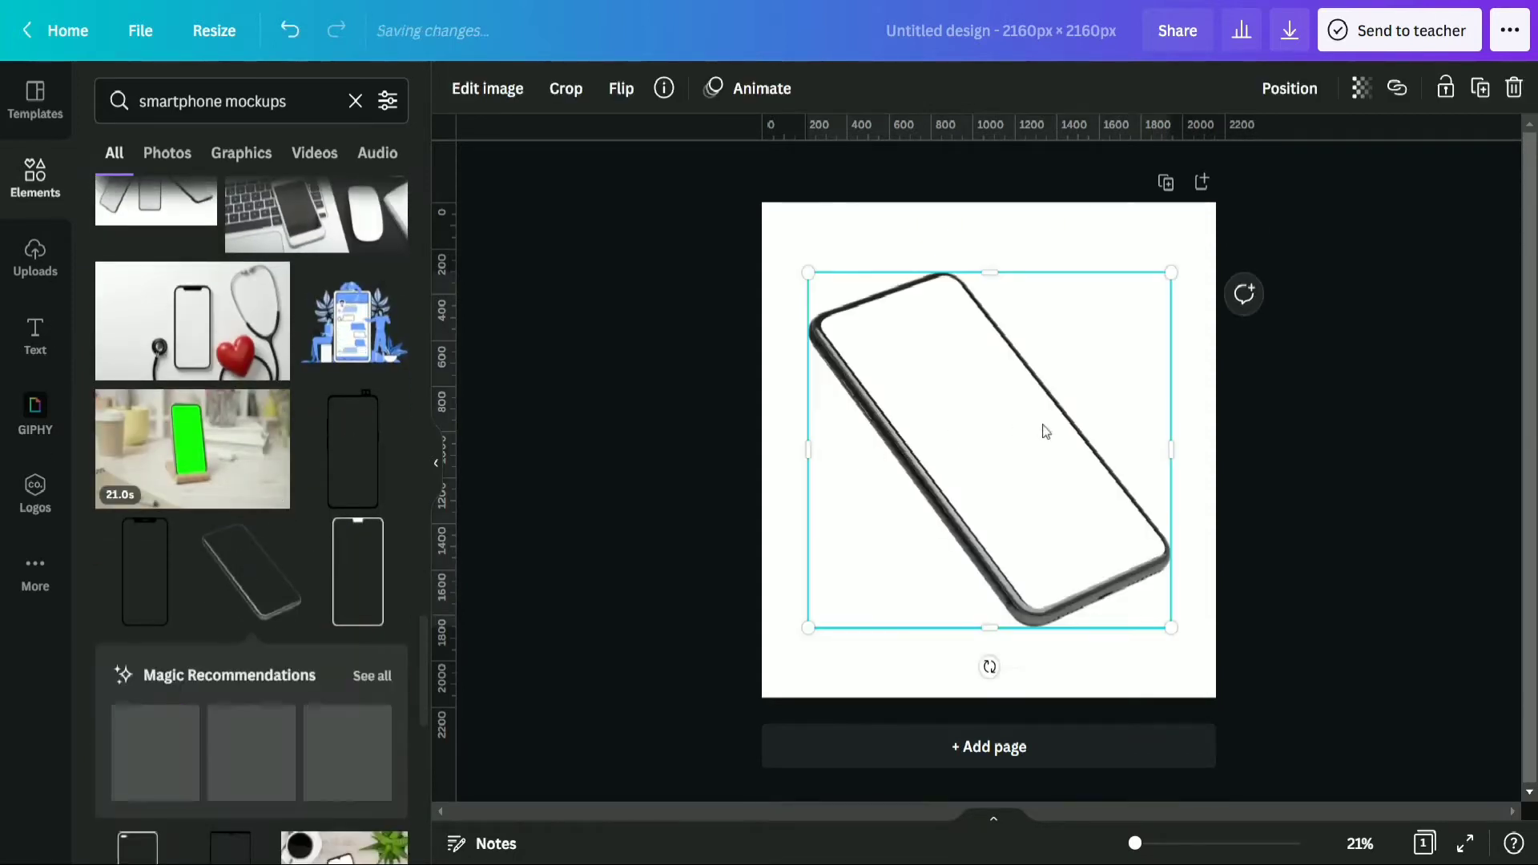
# Enlarge the phone mockup to the full page width, 2,160 by 1,936, with even margins above and below.
pyautogui.moveTo(805, 630); pyautogui.dragTo(763, 677)
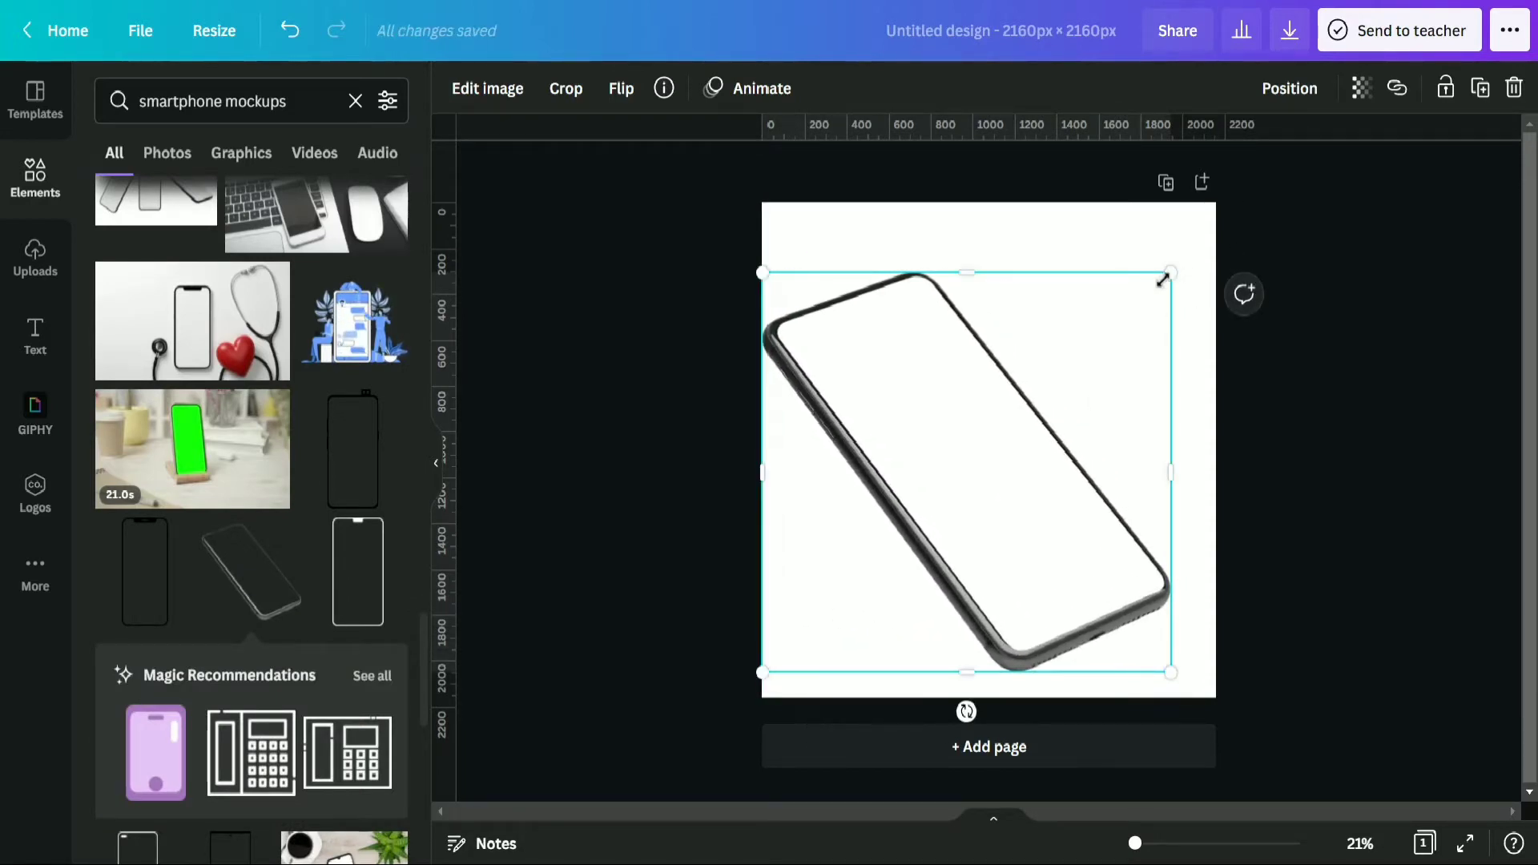
pyautogui.moveTo(1175, 275); pyautogui.dragTo(1226, 250)
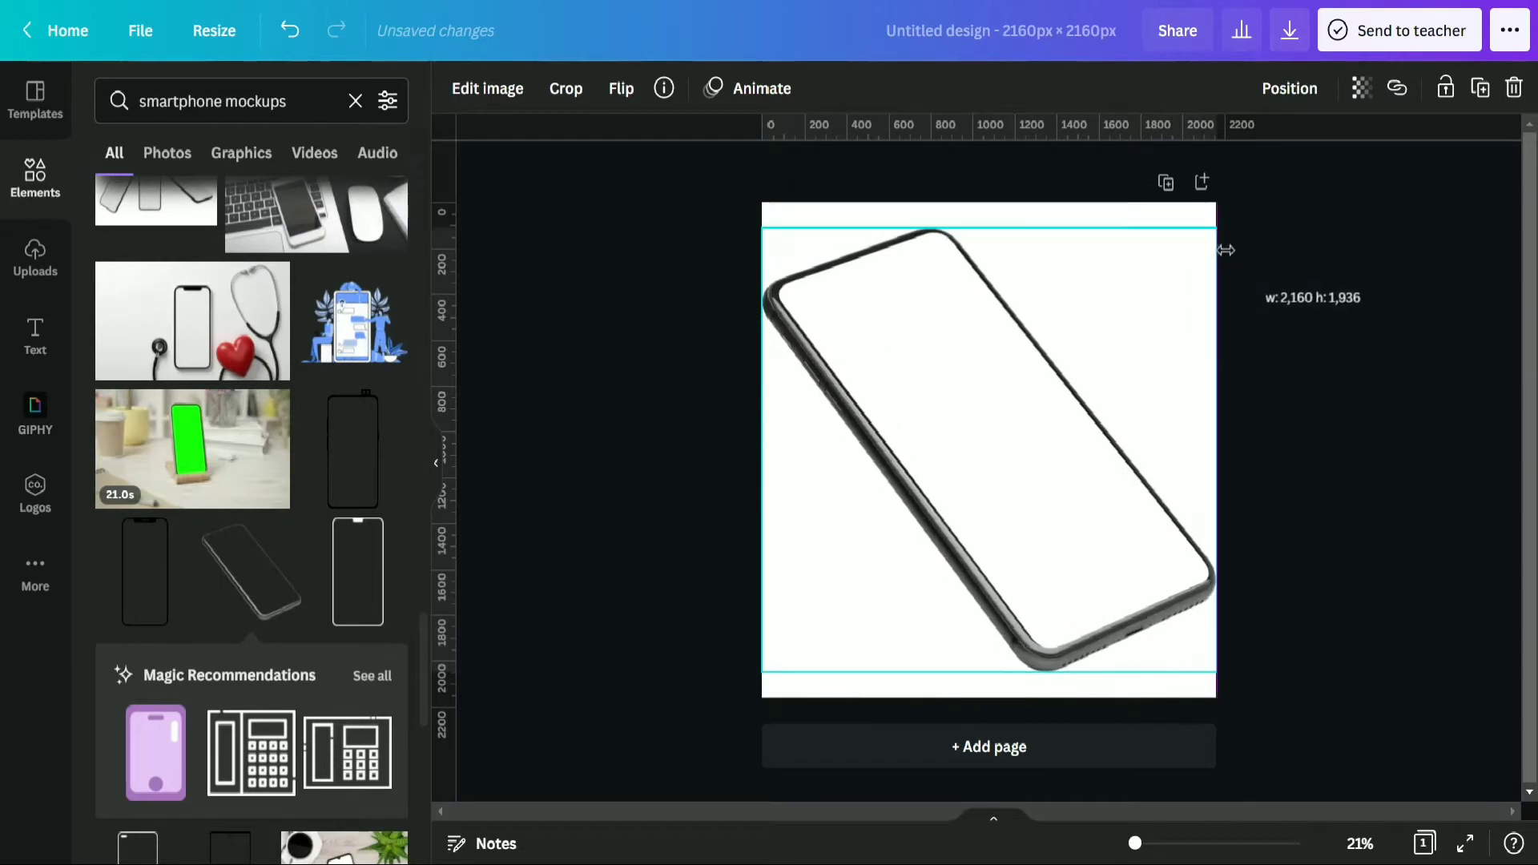
pyautogui.moveTo(1071, 401); pyautogui.dragTo(1068, 398)
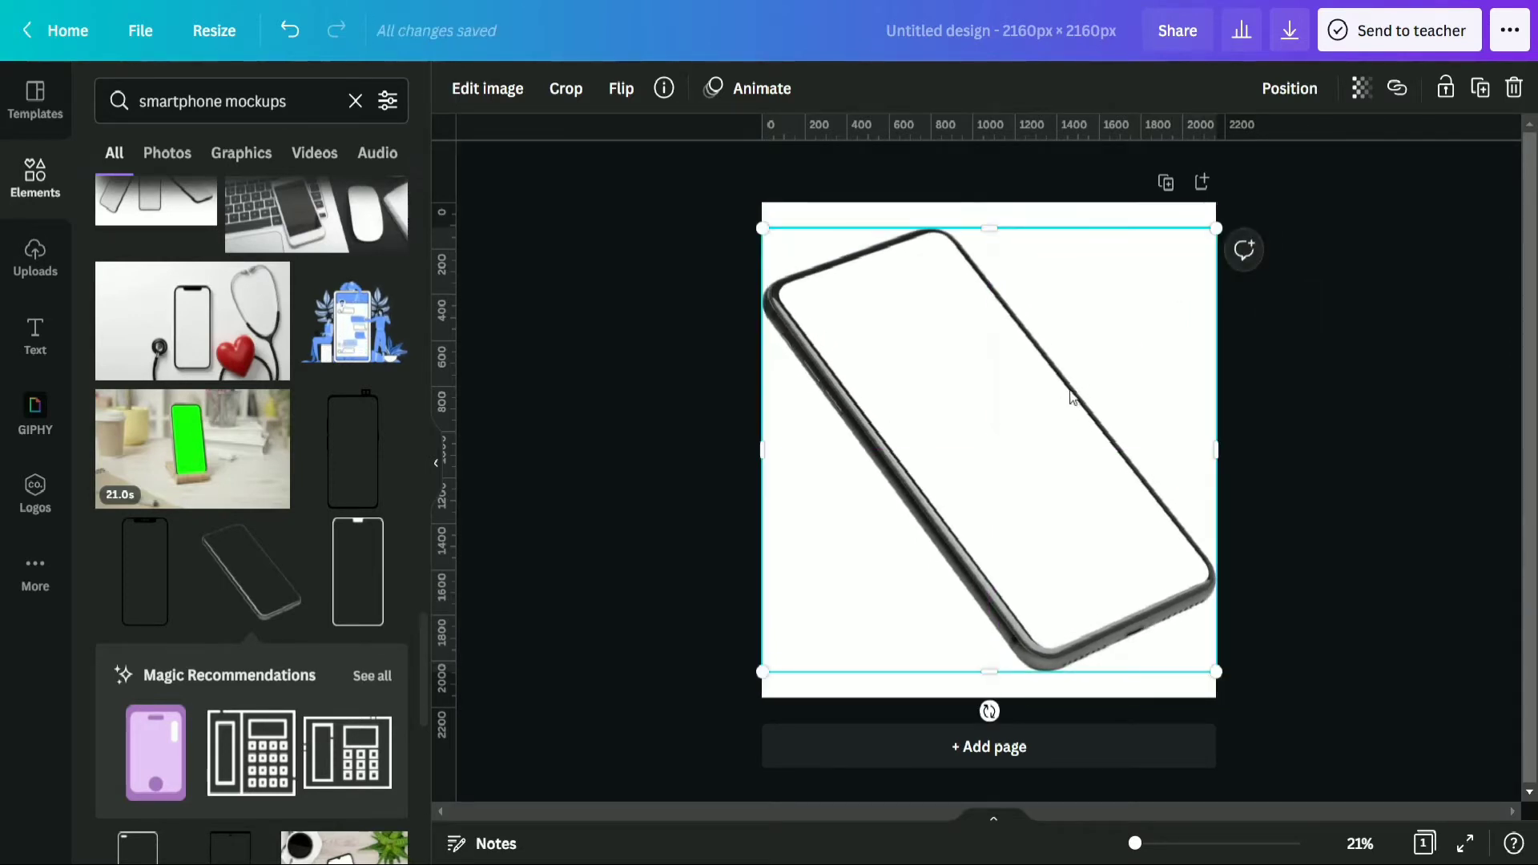
# Clear the mockup search and add the recently used photo of the woman sitting on the beach.
pyautogui.click(356, 100)
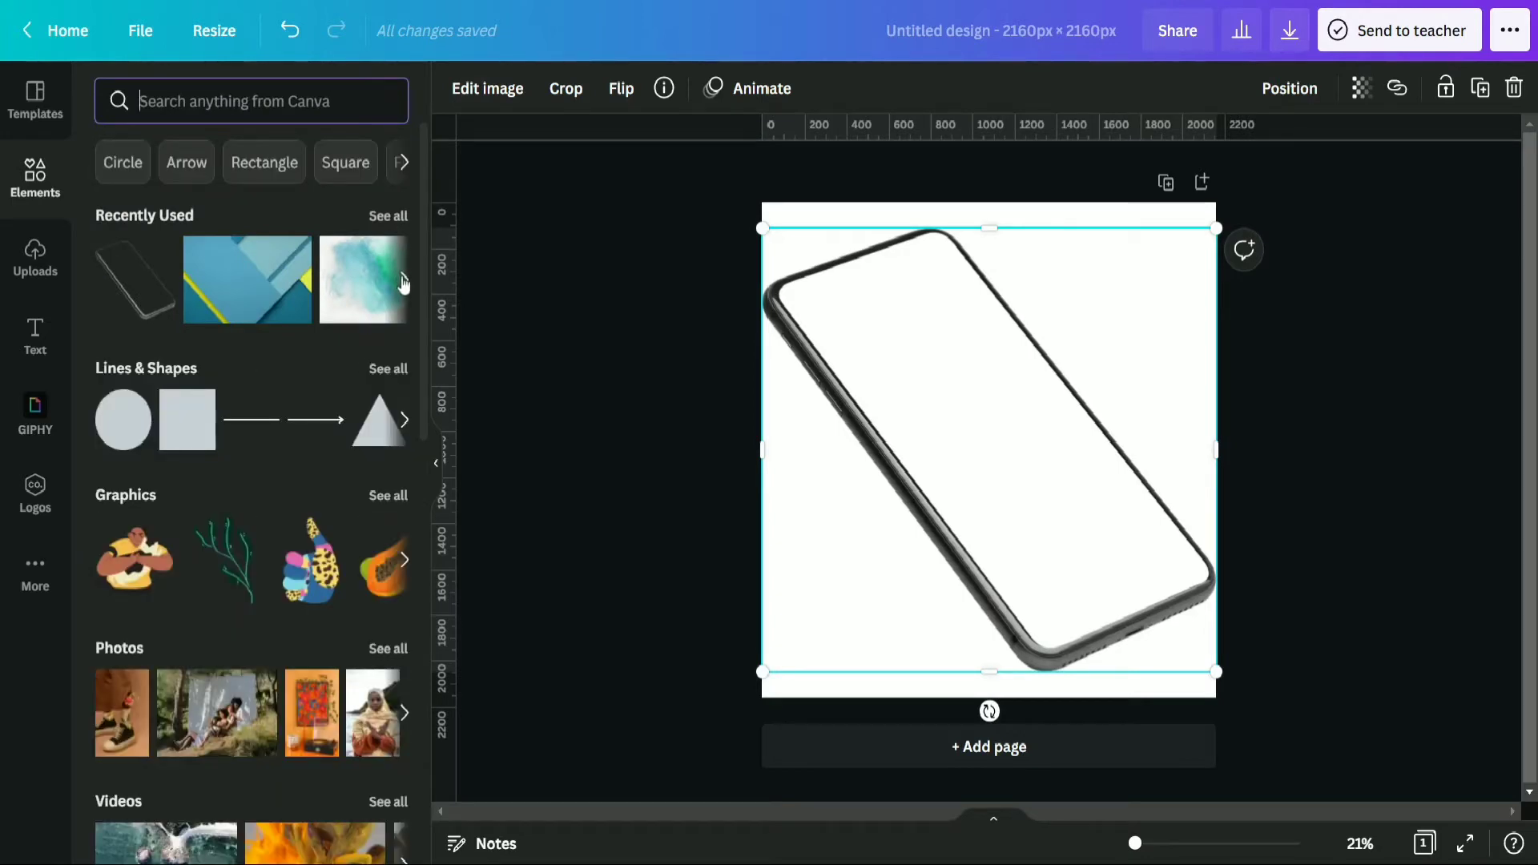
pyautogui.click(396, 218)
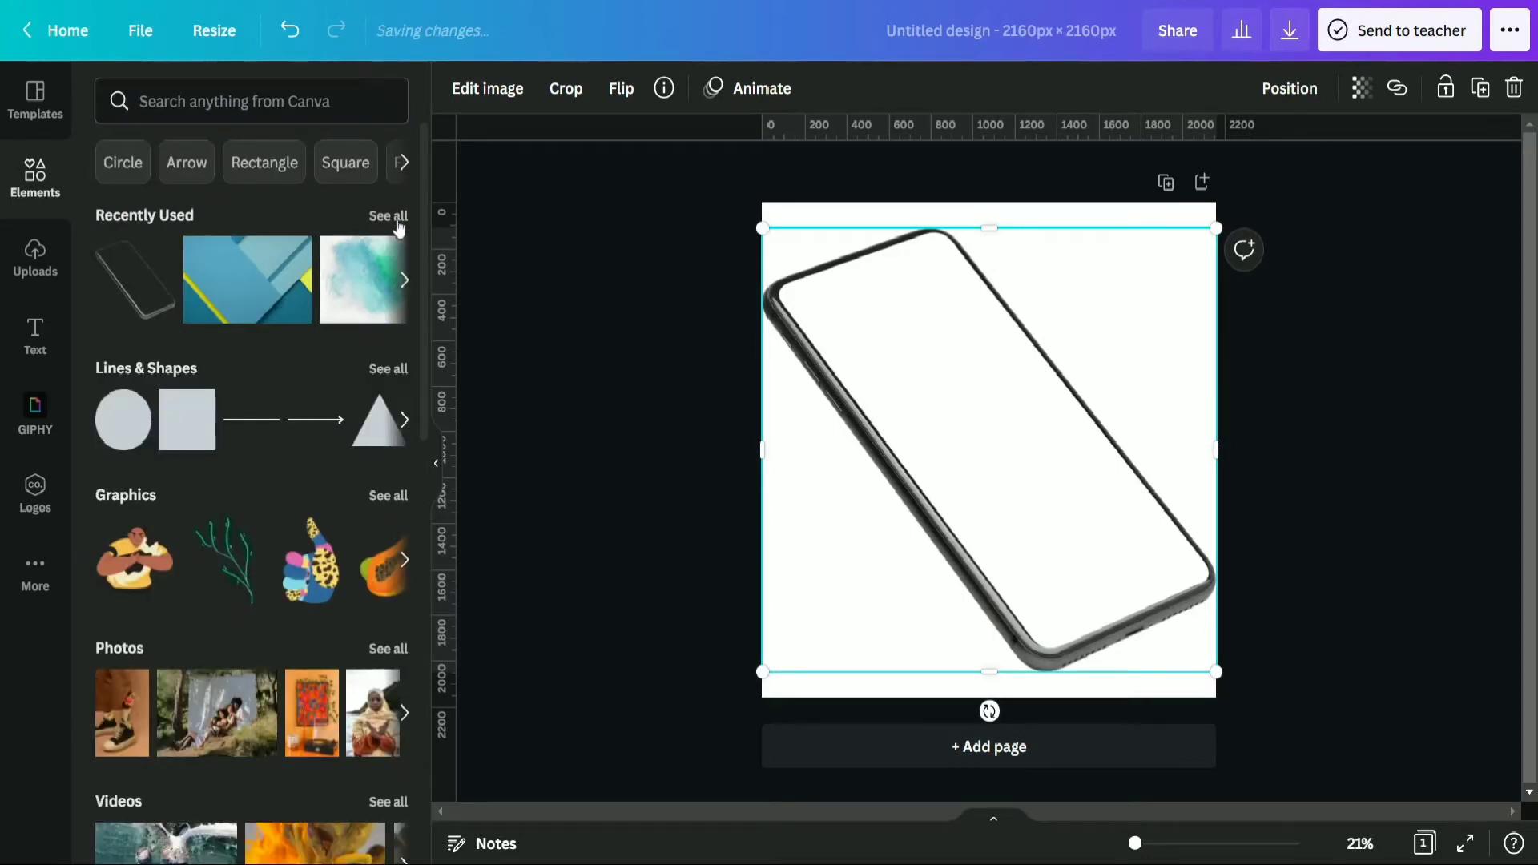
pyautogui.scroll(-7, 325, 244)
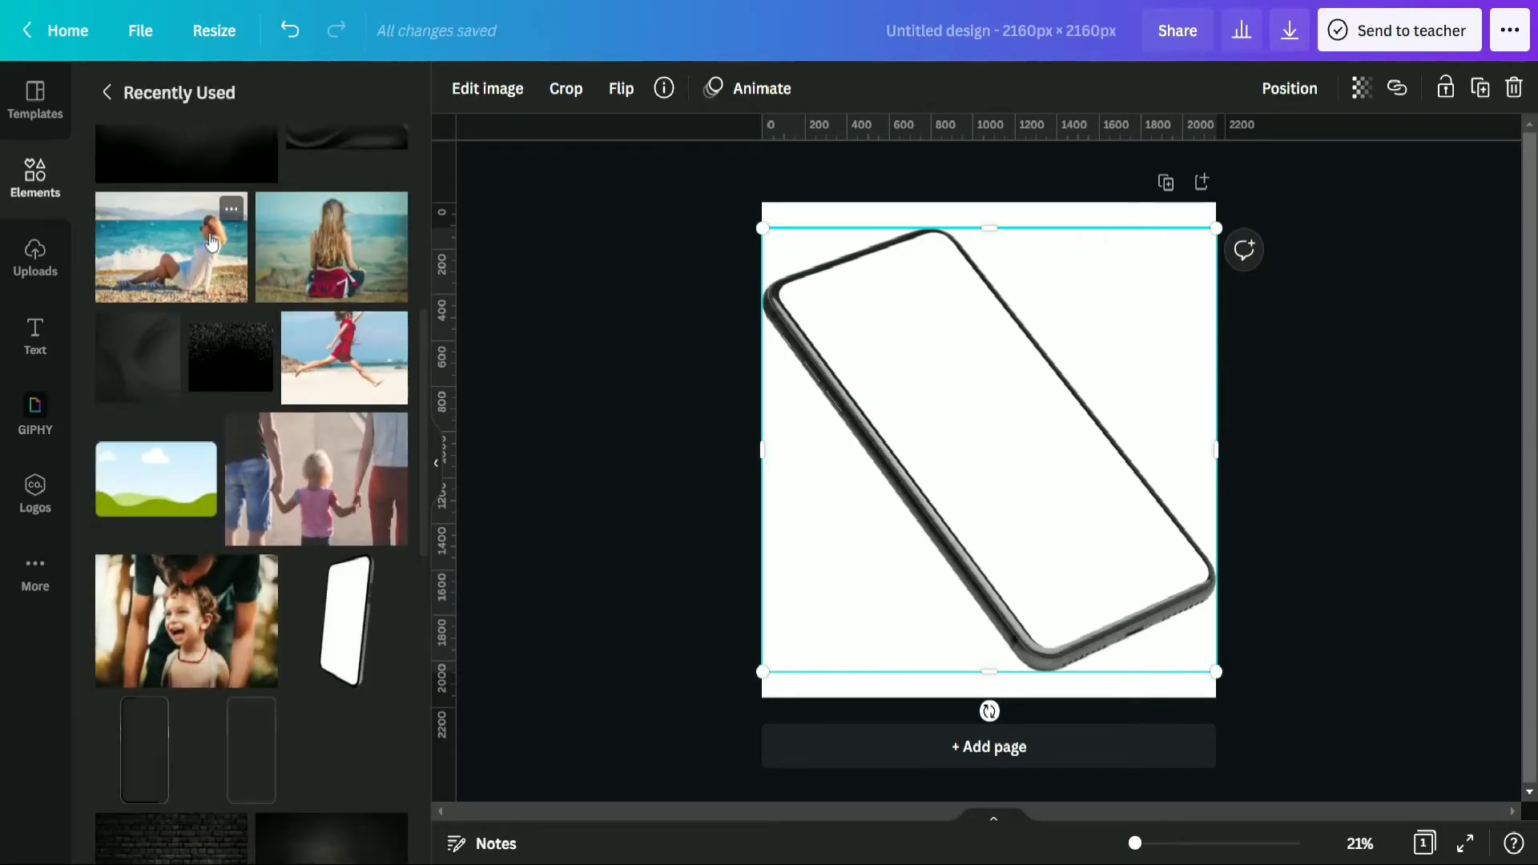
pyautogui.click(202, 254)
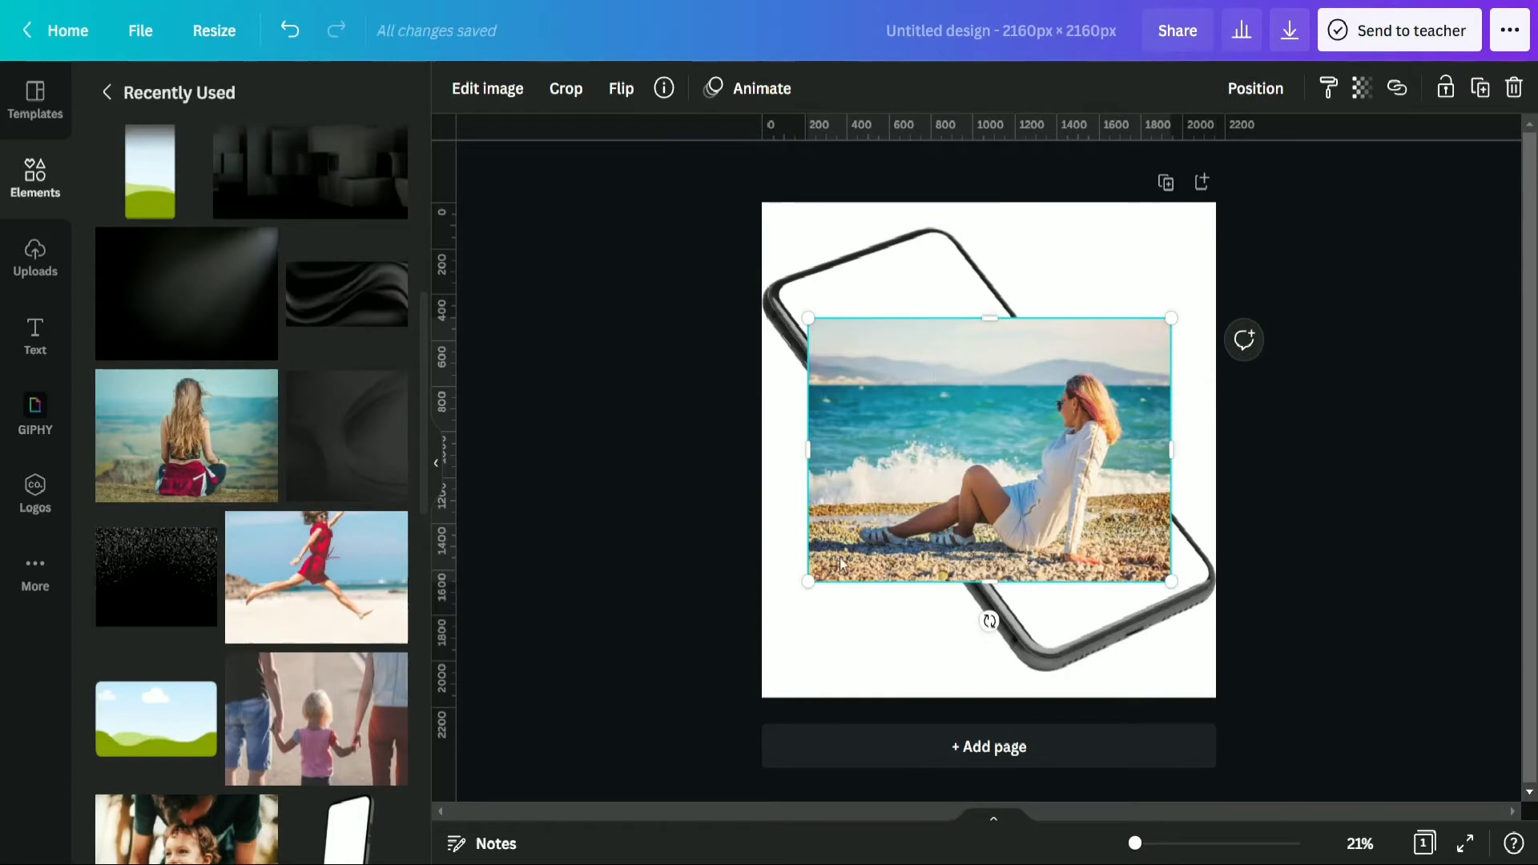
# Enlarge the beach photo beyond the page sides and reposition it so that it covers nearly the whole phone.
pyautogui.moveTo(808, 583); pyautogui.dragTo(761, 615)
pyautogui.moveTo(1174, 319); pyautogui.dragTo(1303, 223)
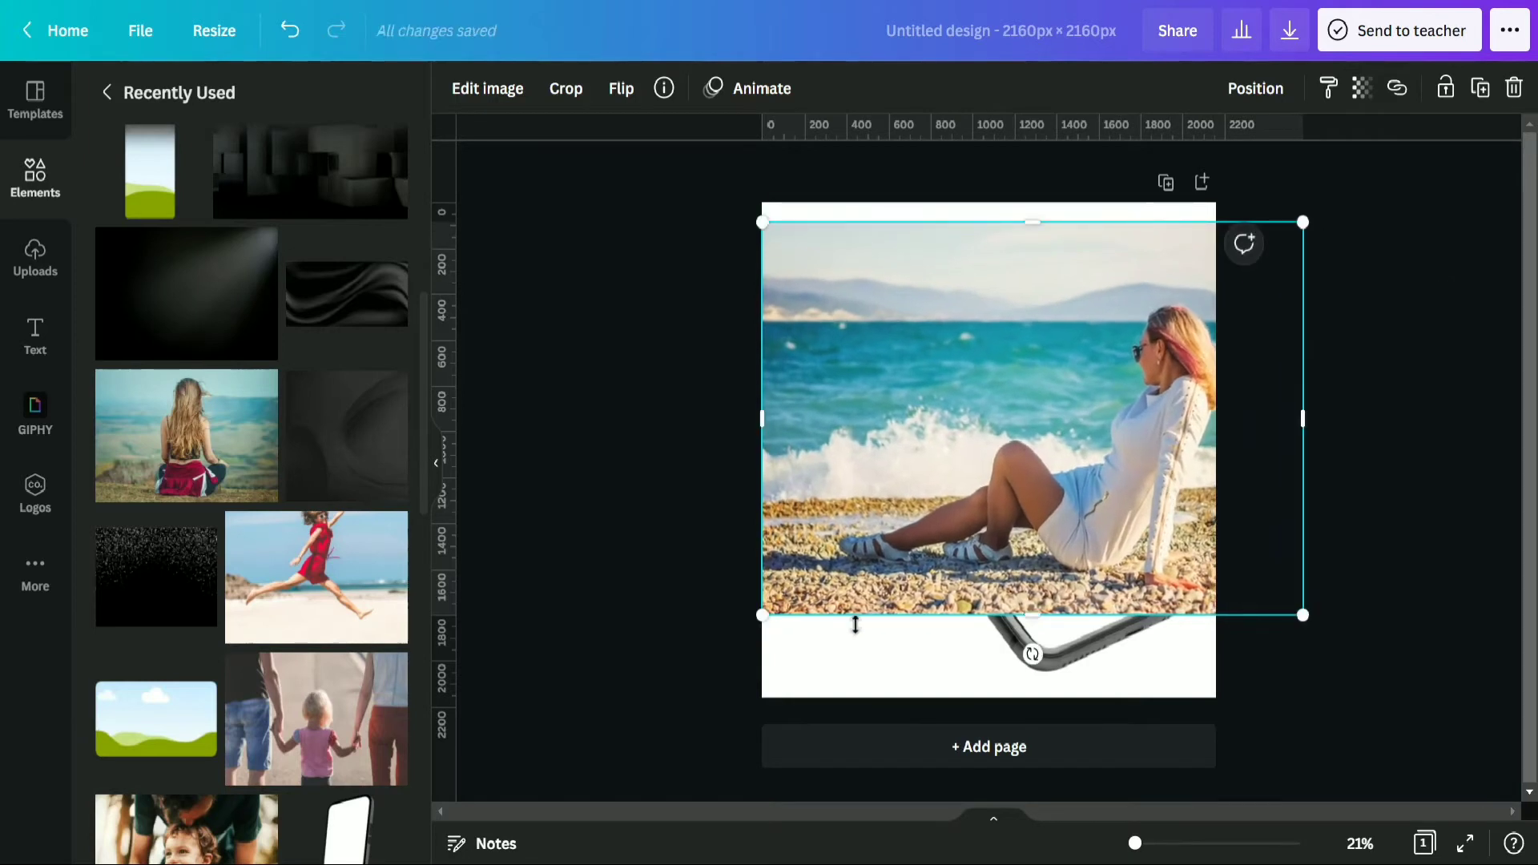
pyautogui.moveTo(1181, 545); pyautogui.dragTo(1182, 559)
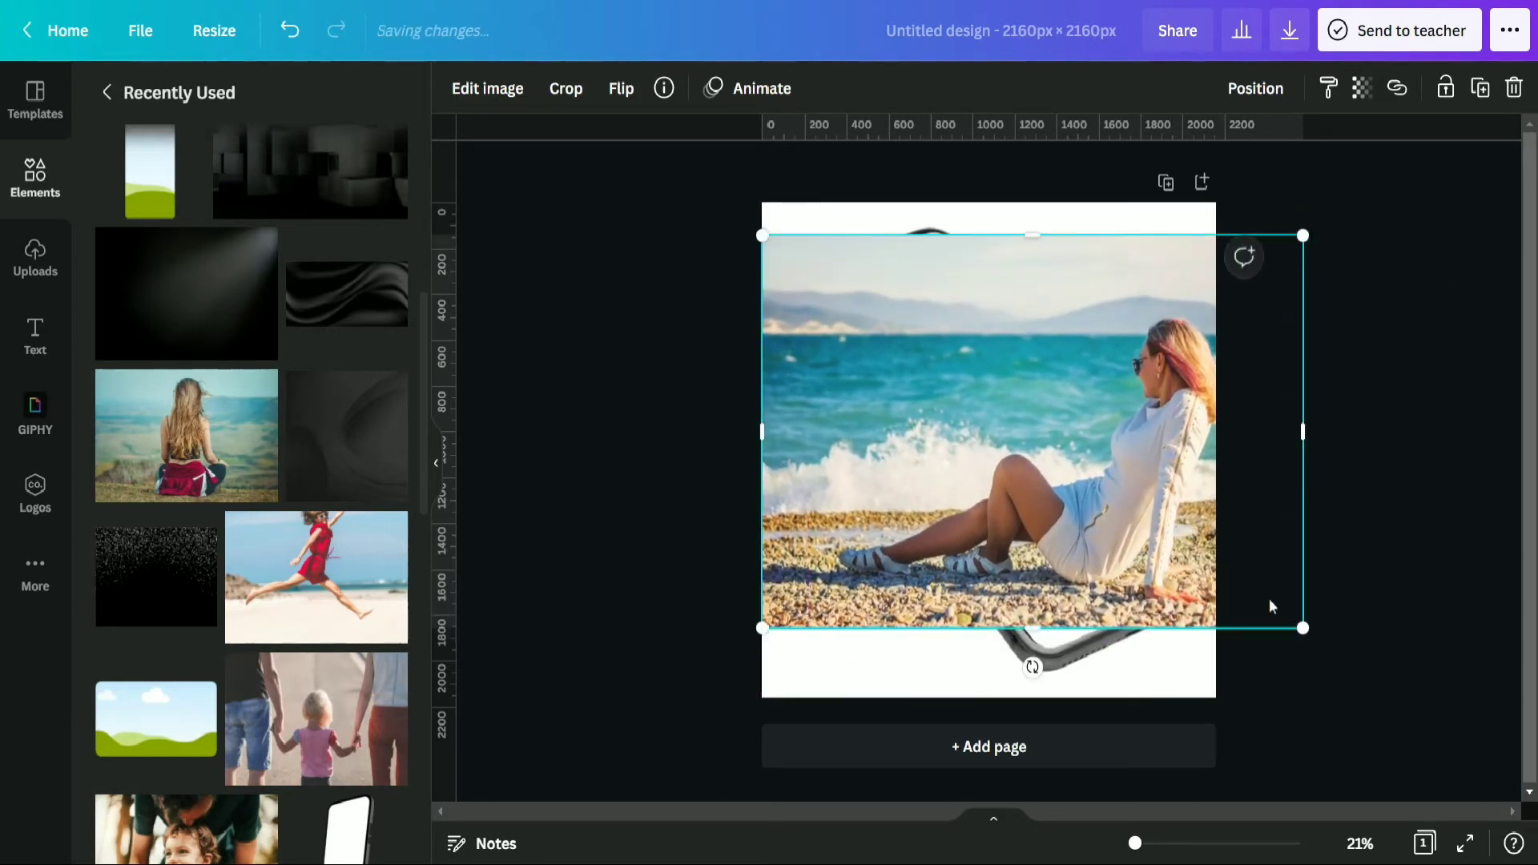
pyautogui.moveTo(1304, 629); pyautogui.dragTo(1362, 670)
pyautogui.moveTo(1261, 594); pyautogui.dragTo(1175, 550)
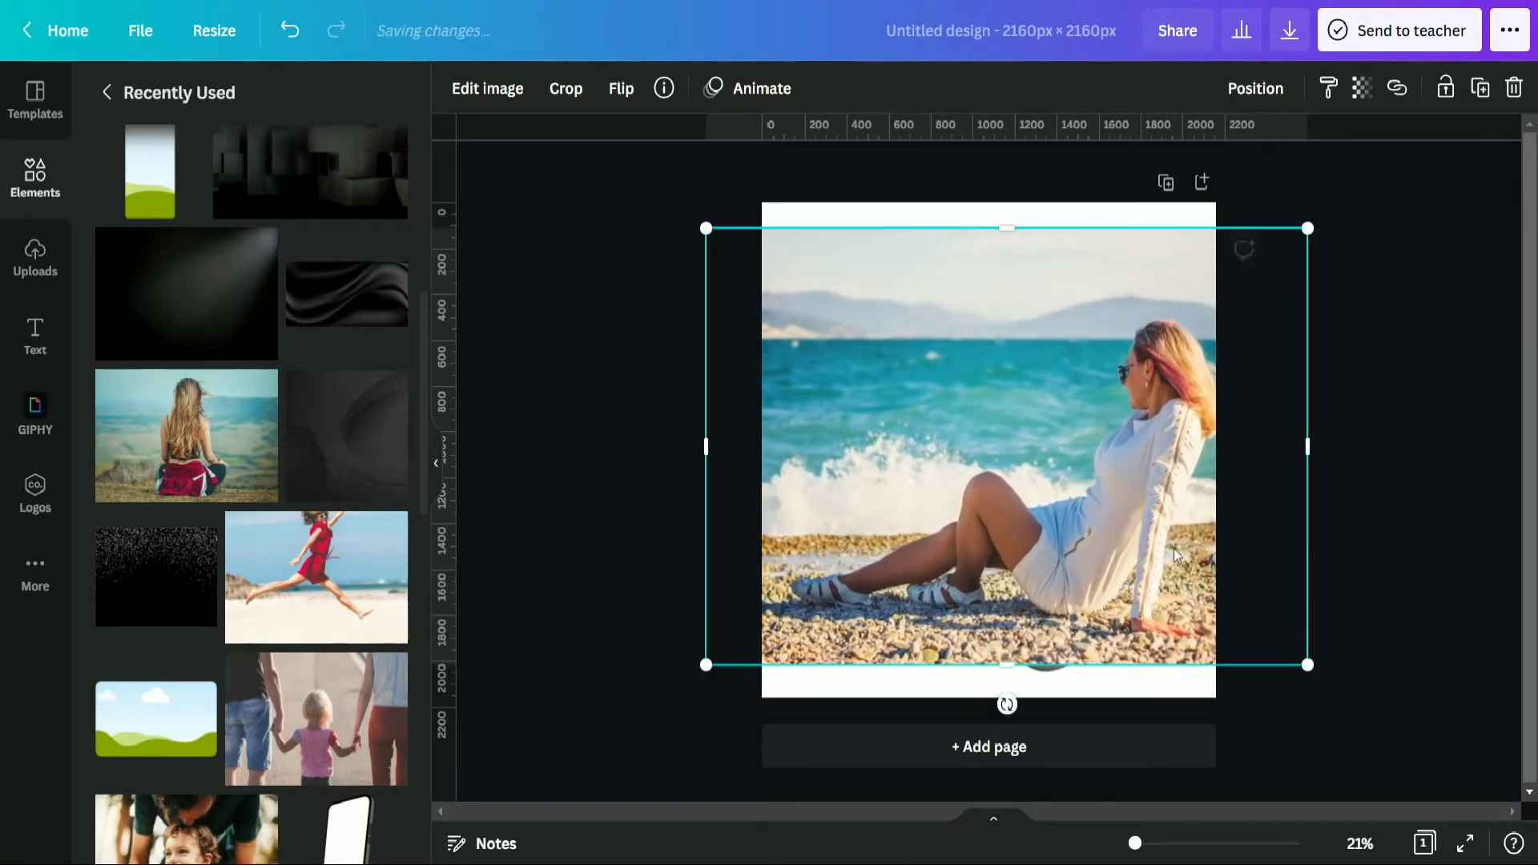
# Send the beach photo behind the phone and shrink it to exactly the page width.
pyautogui.rightClick(1070, 447)
pyautogui.click(1142, 523)
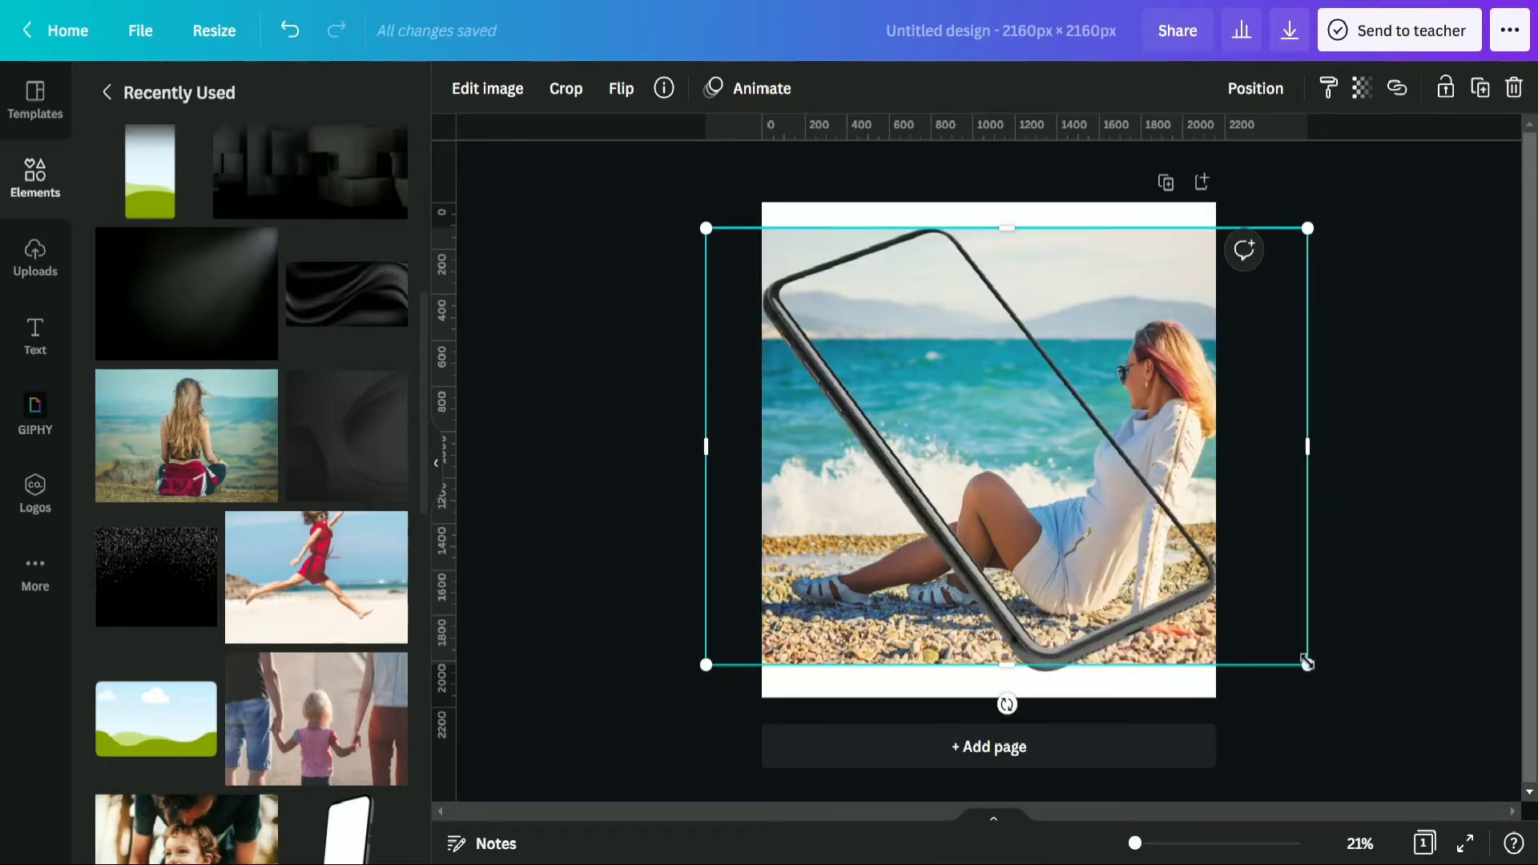
pyautogui.moveTo(1290, 654); pyautogui.dragTo(1201, 584)
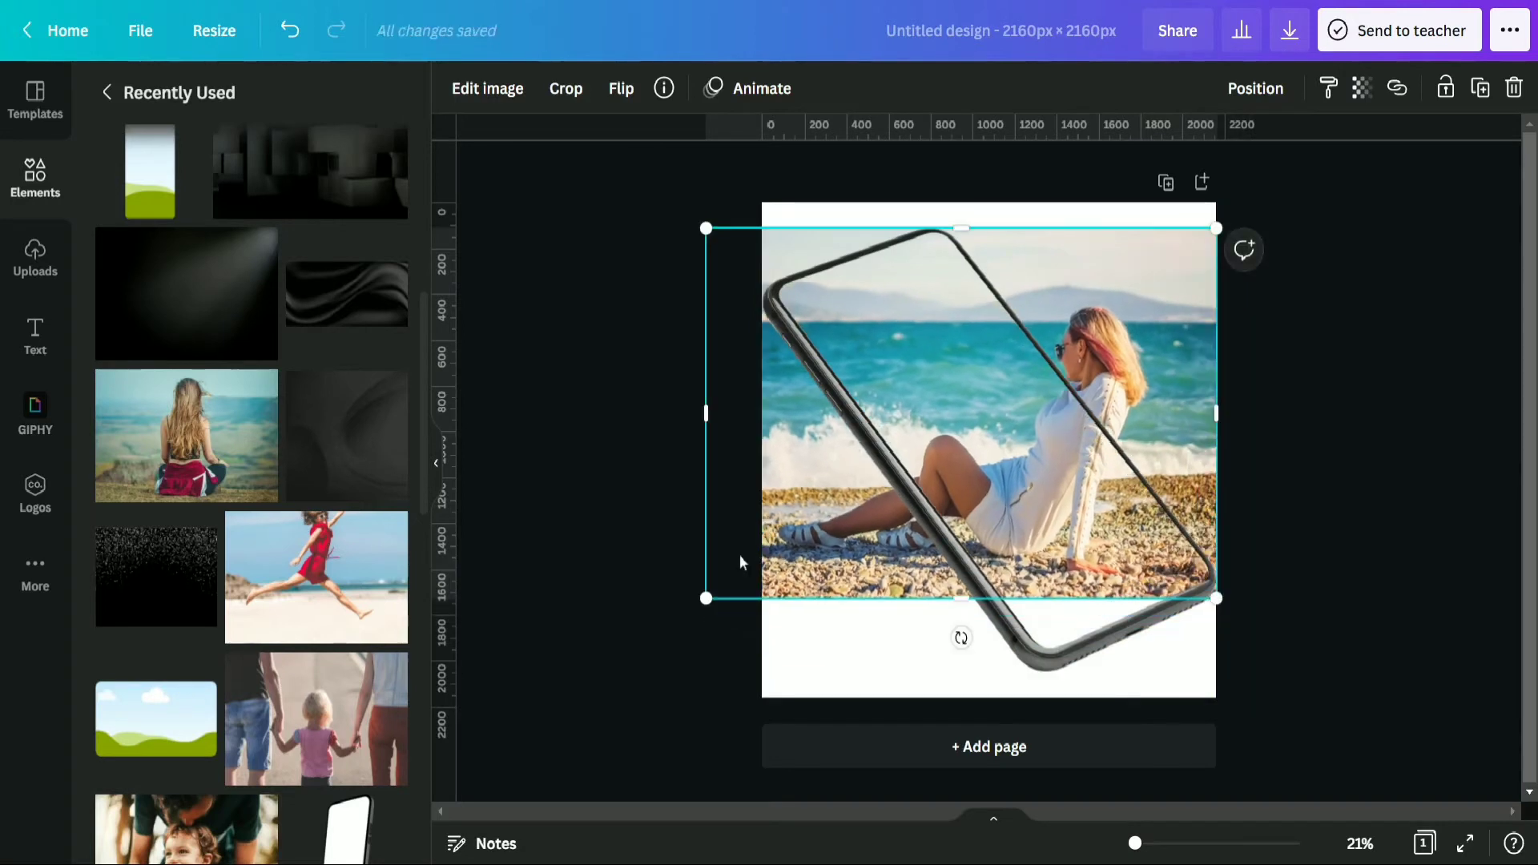
pyautogui.moveTo(705, 593); pyautogui.dragTo(775, 566)
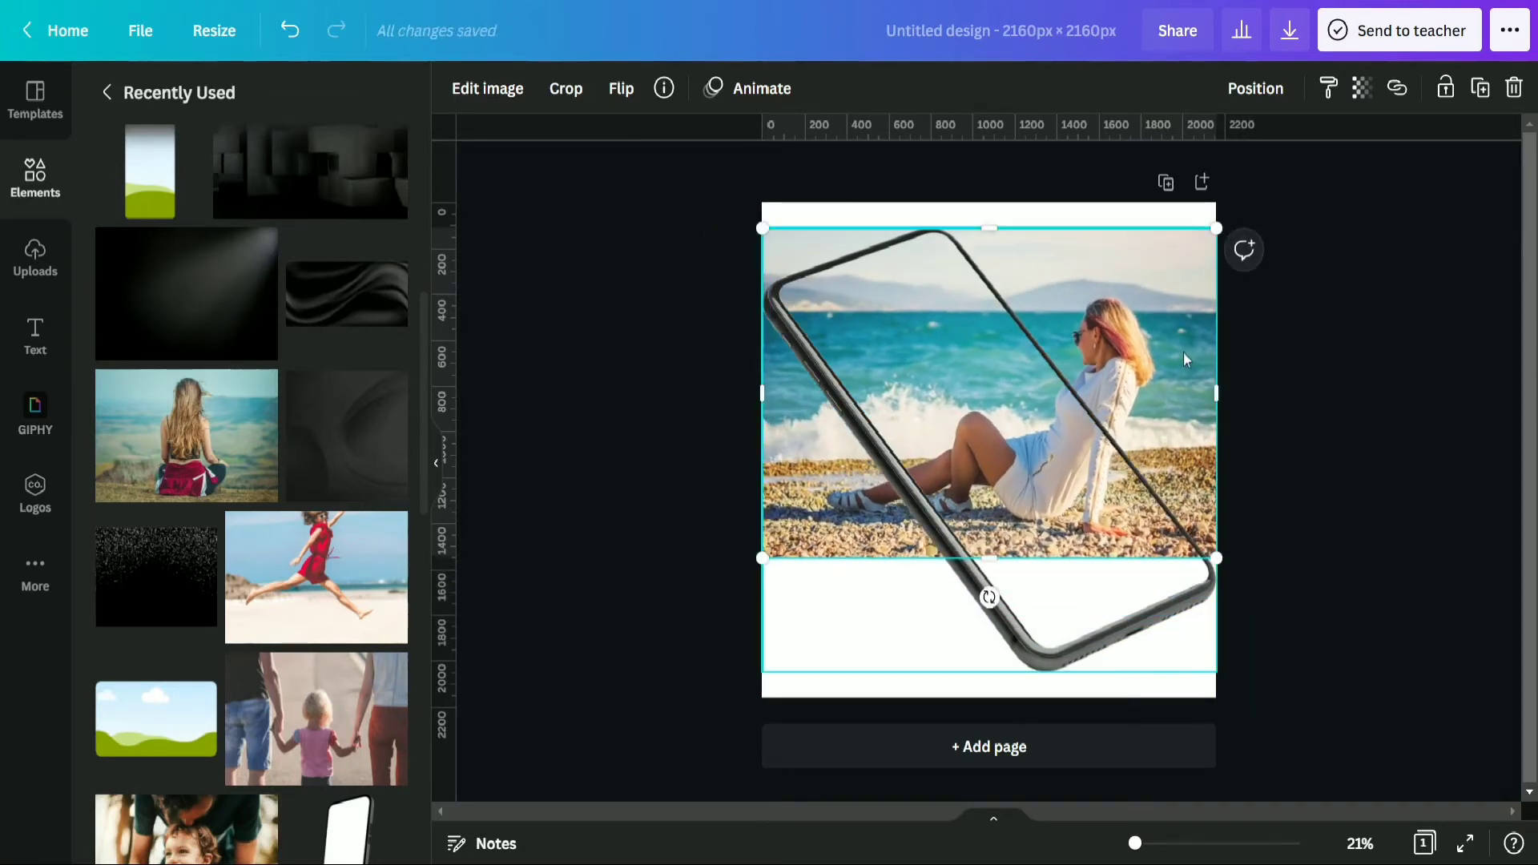
# Centre the beach photo vertically on the page, using a temporary layer swap, and send it back behind the phone.
pyautogui.moveTo(1184, 353)
pyautogui.mouseDown()
pyautogui.moveTo(1184, 396)
pyautogui.moveTo(1185, 357)
pyautogui.mouseUp()
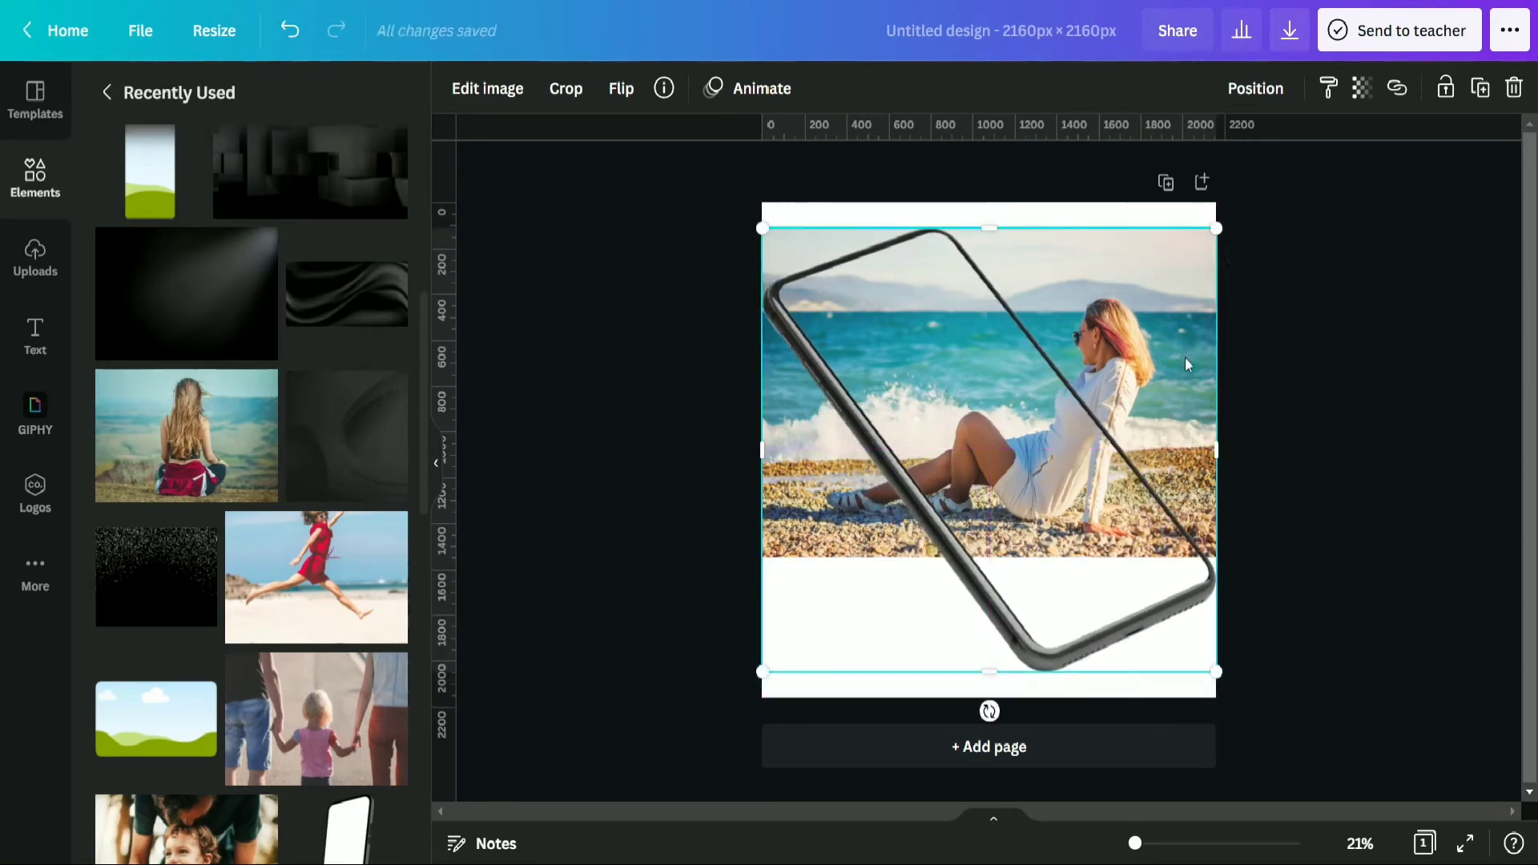
pyautogui.rightClick(1194, 328)
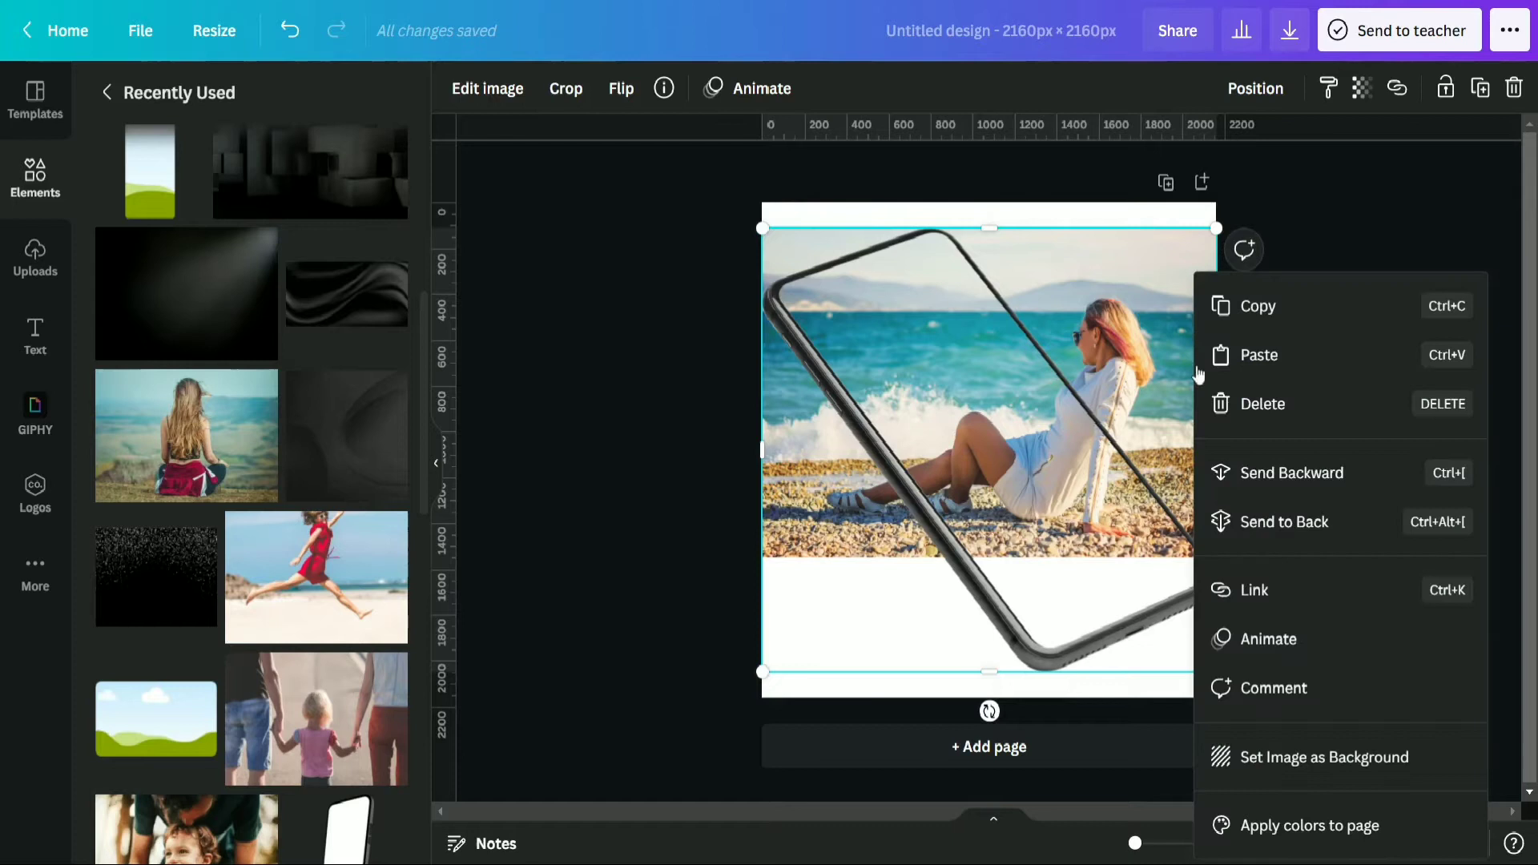
pyautogui.click(1274, 522)
pyautogui.moveTo(1184, 353); pyautogui.dragTo(1176, 409)
pyautogui.click(953, 240)
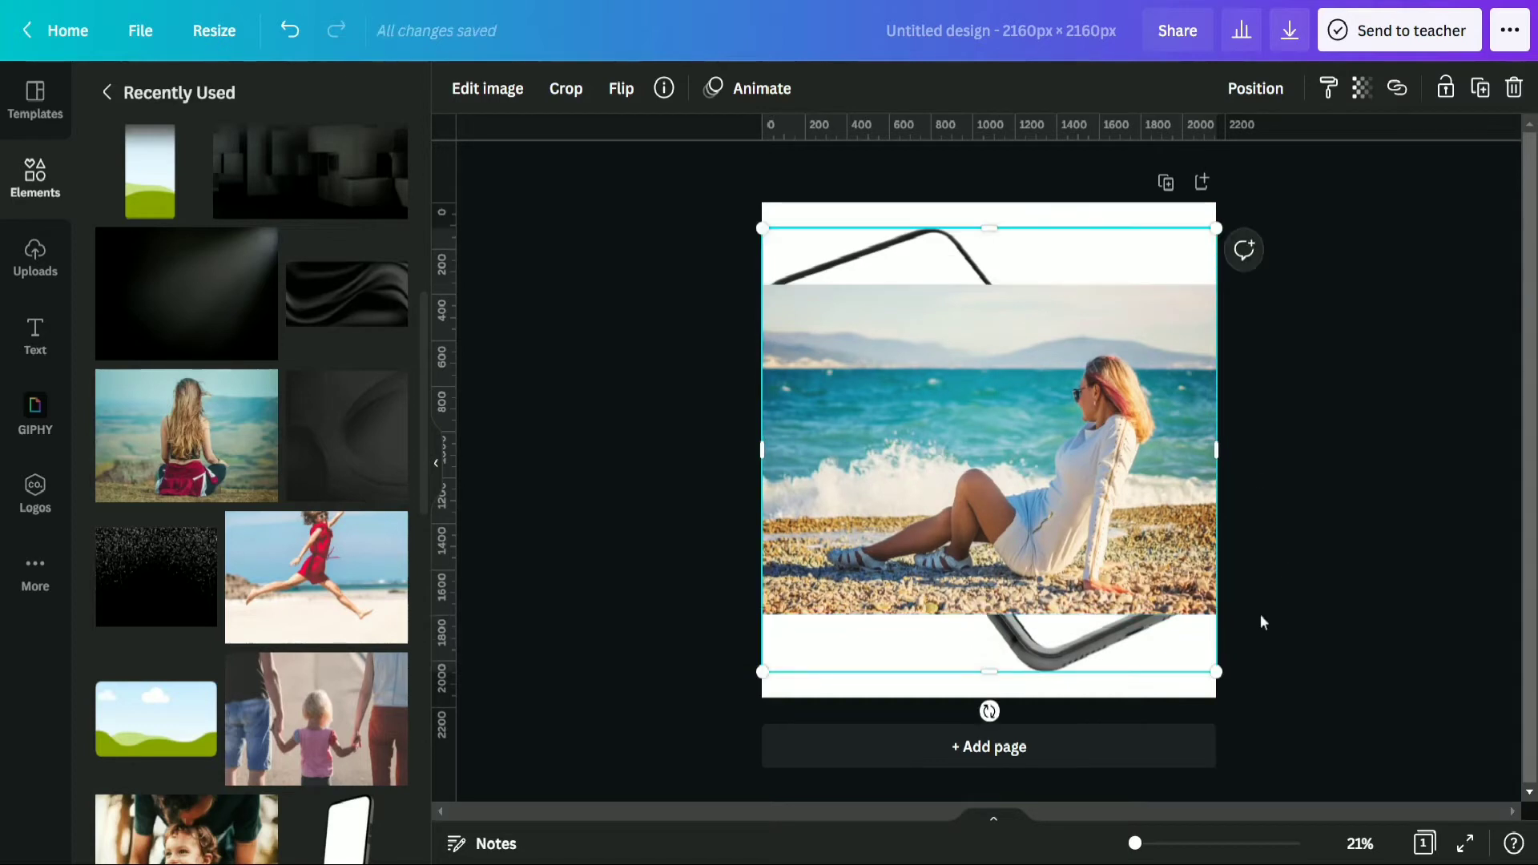
pyautogui.rightClick(1112, 444)
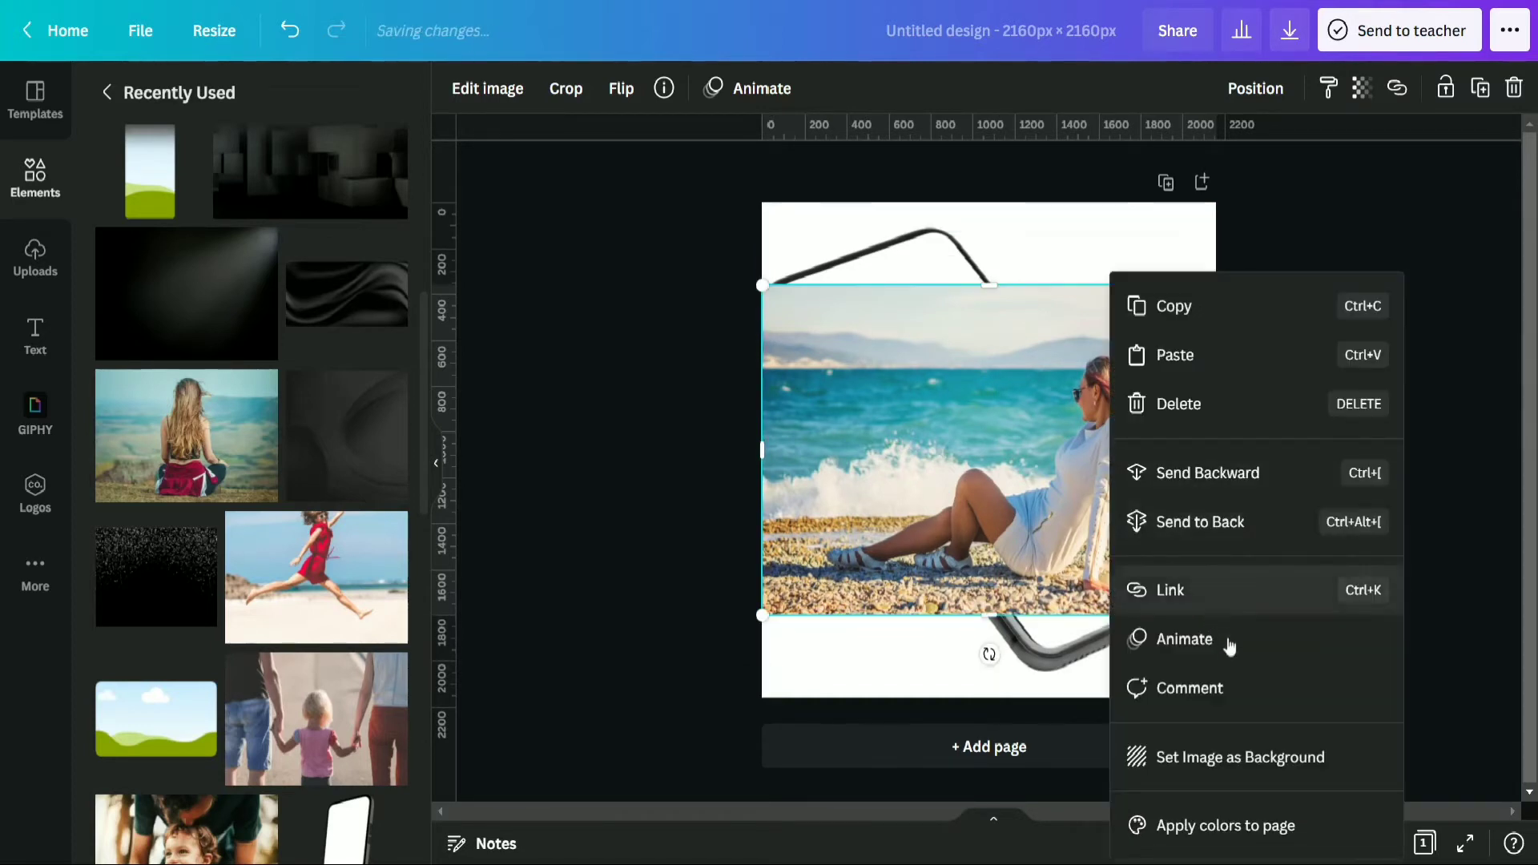
pyautogui.click(1194, 519)
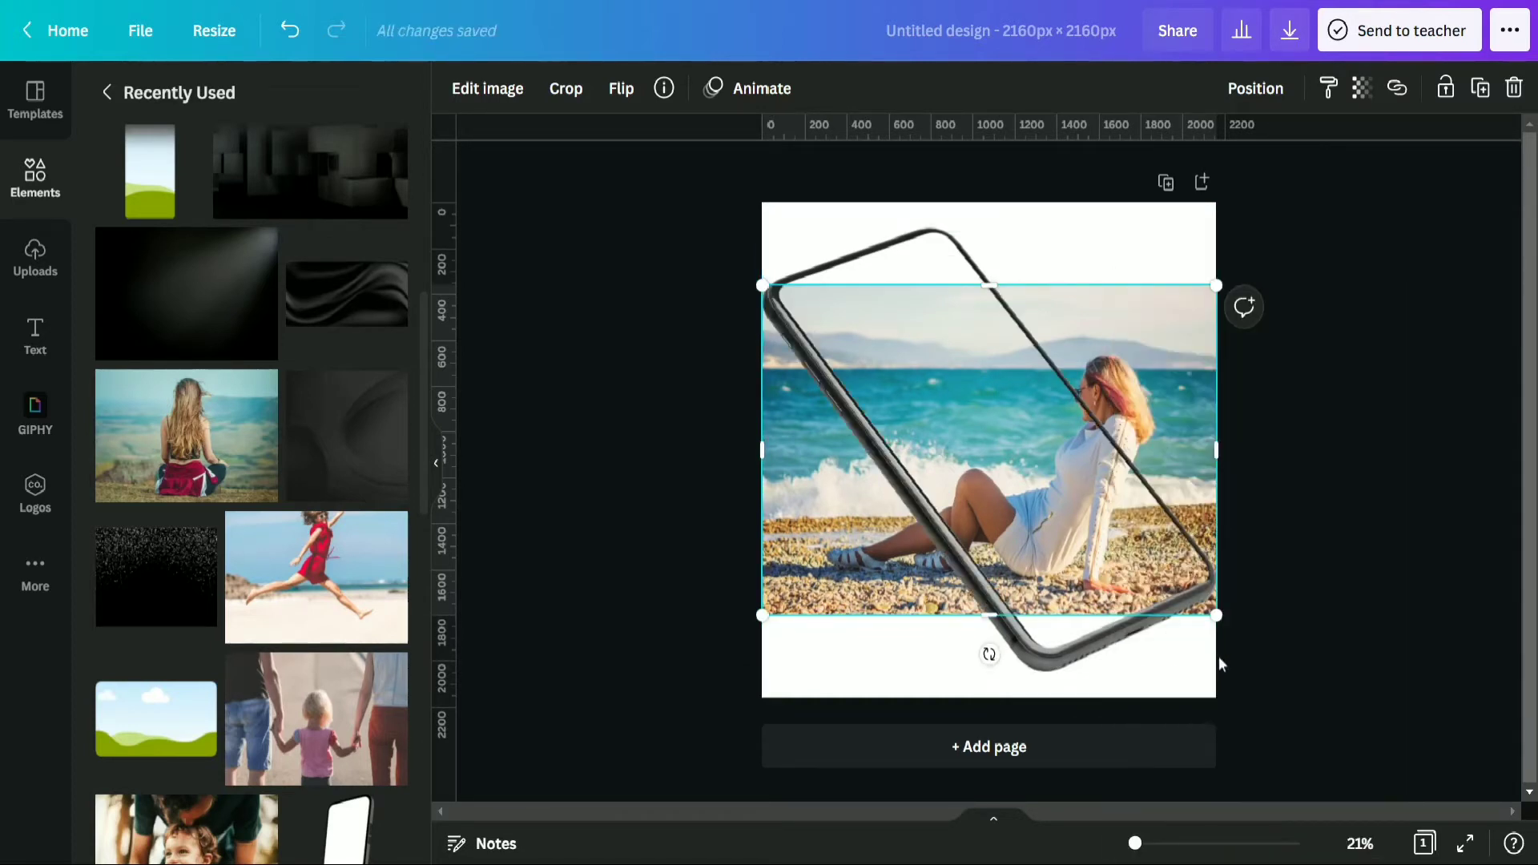
# Shrink the phone mockup to about 1,552 by 1,391 so that it fits within the beach photo around the woman.
pyautogui.click(1194, 651)
pyautogui.moveTo(1216, 672); pyautogui.dragTo(1158, 615)
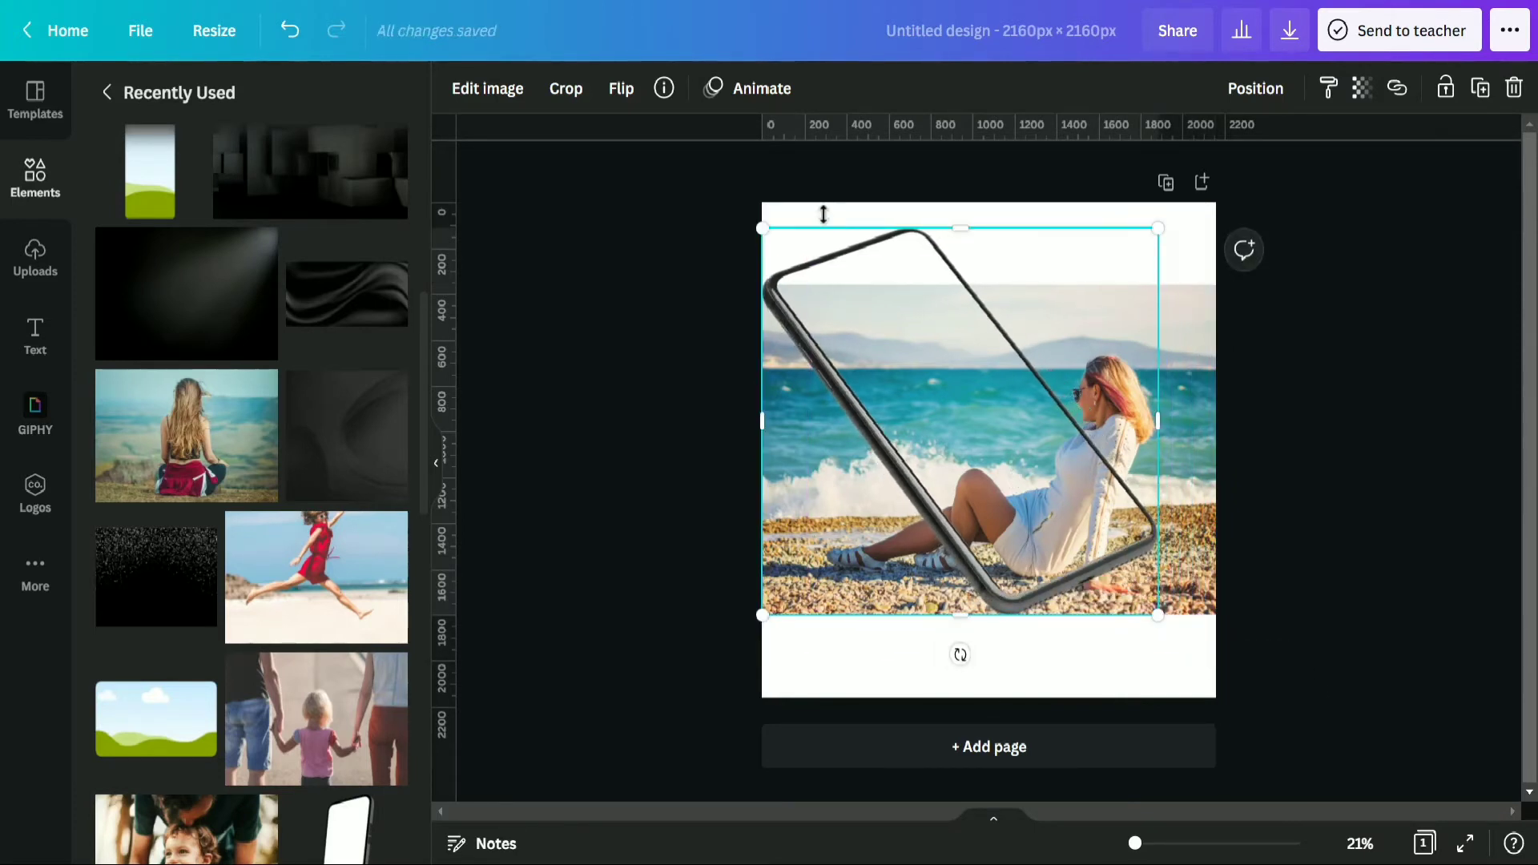
pyautogui.moveTo(763, 229); pyautogui.dragTo(832, 295)
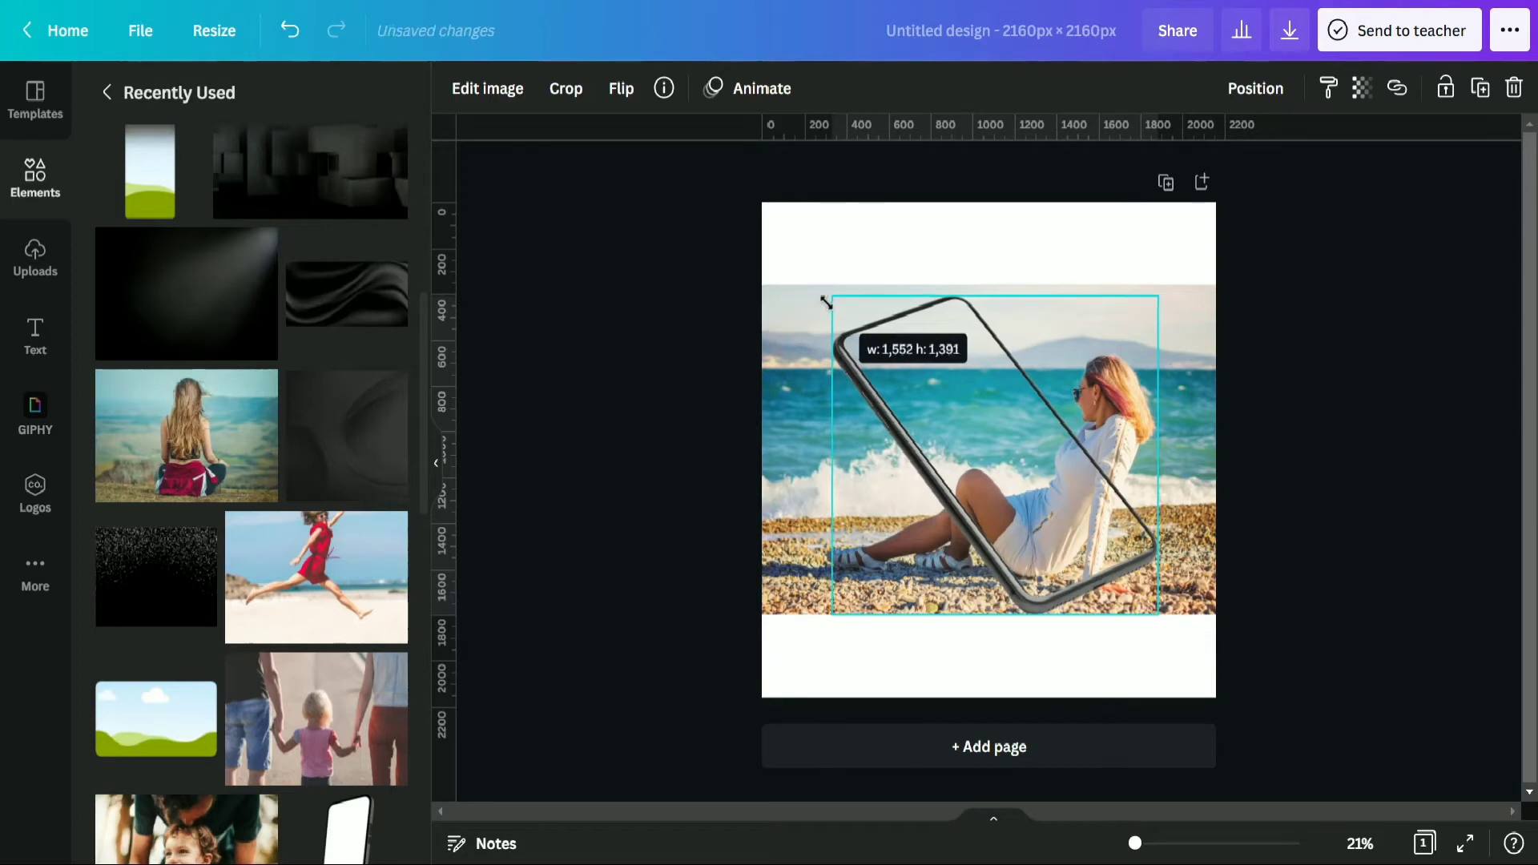
pyautogui.click(1282, 425)
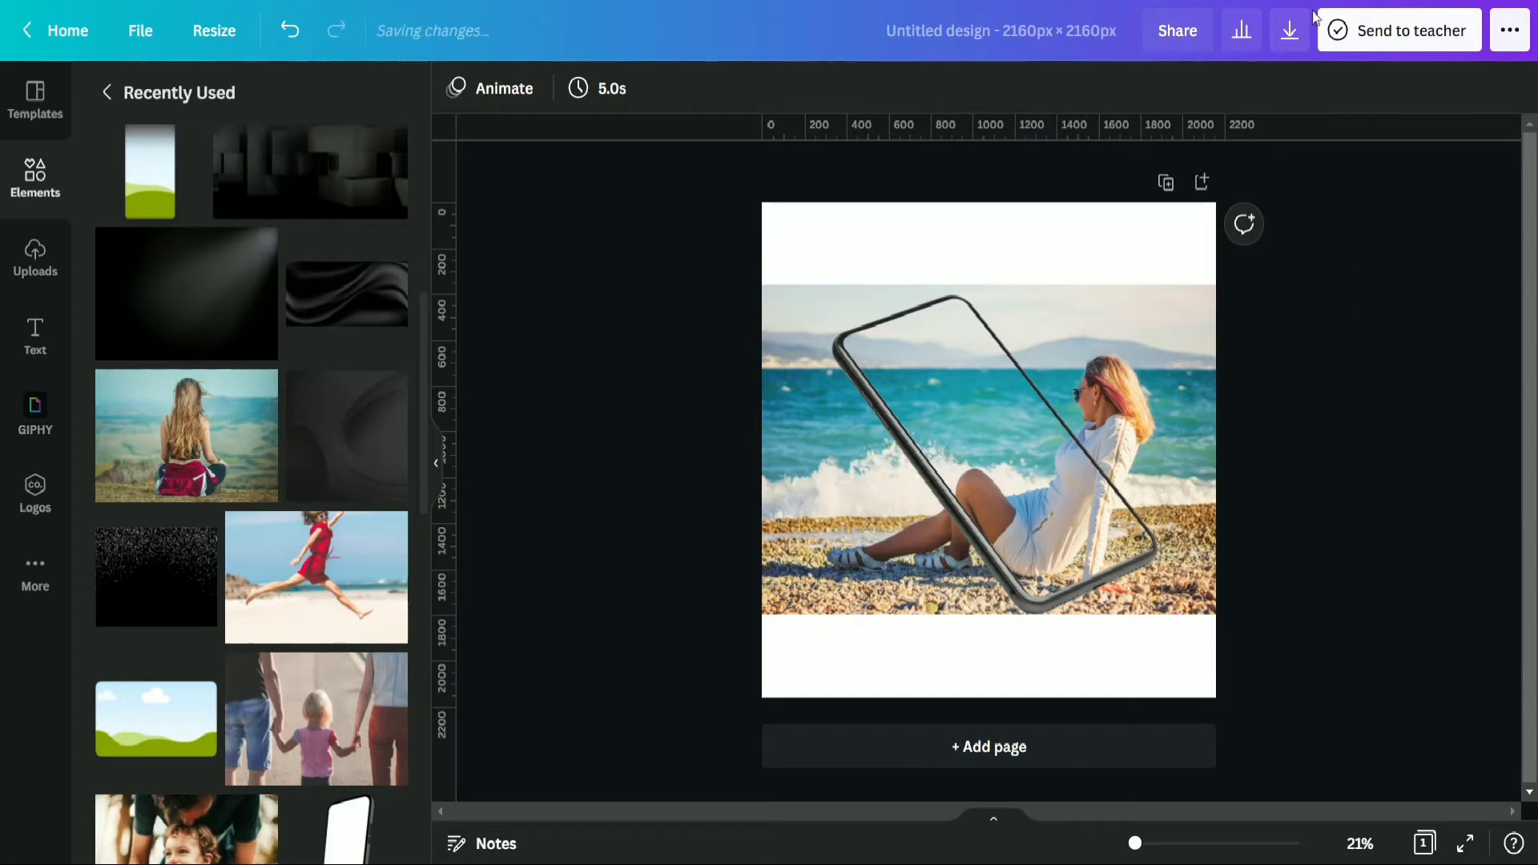
# Download the combined phone and beach design as a PNG at 2160 × 2160 px.
pyautogui.click(1290, 30)
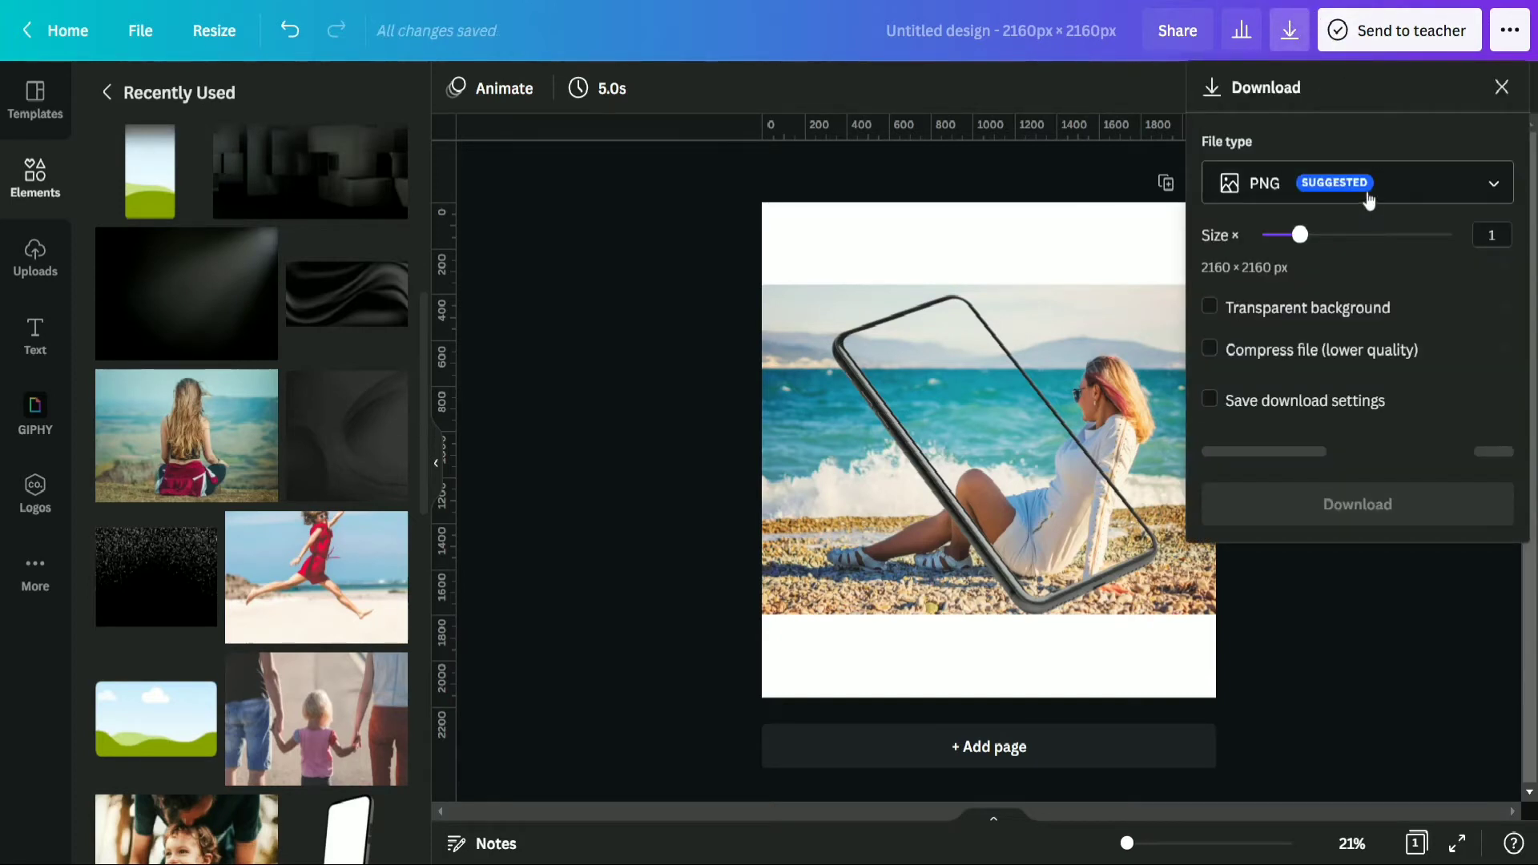
pyautogui.click(1368, 451)
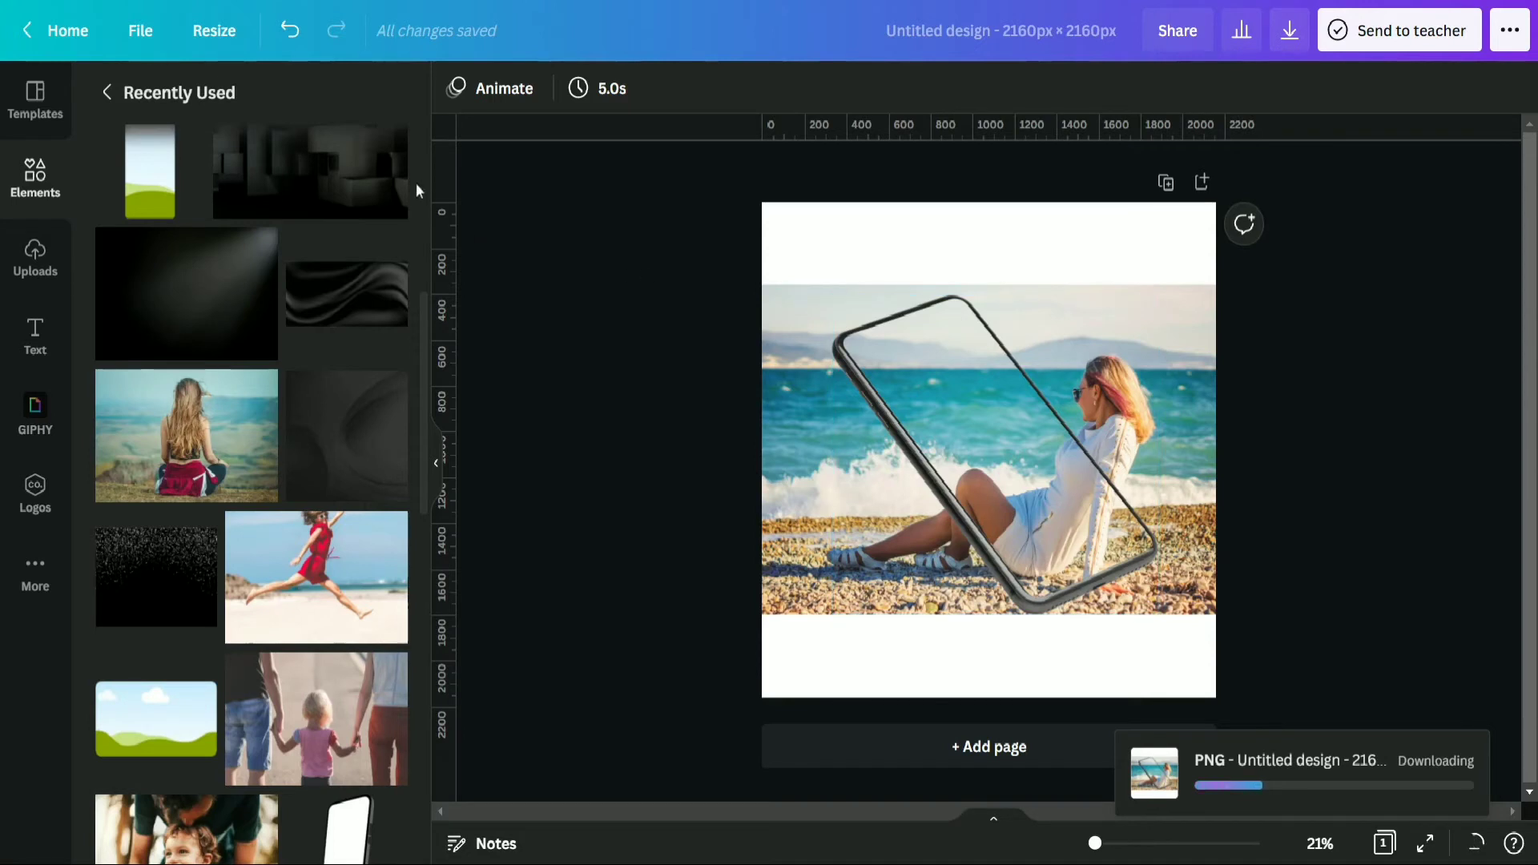
# Add the uploaded flattened image of the phone and beach design to the page.
pyautogui.click(37, 255)
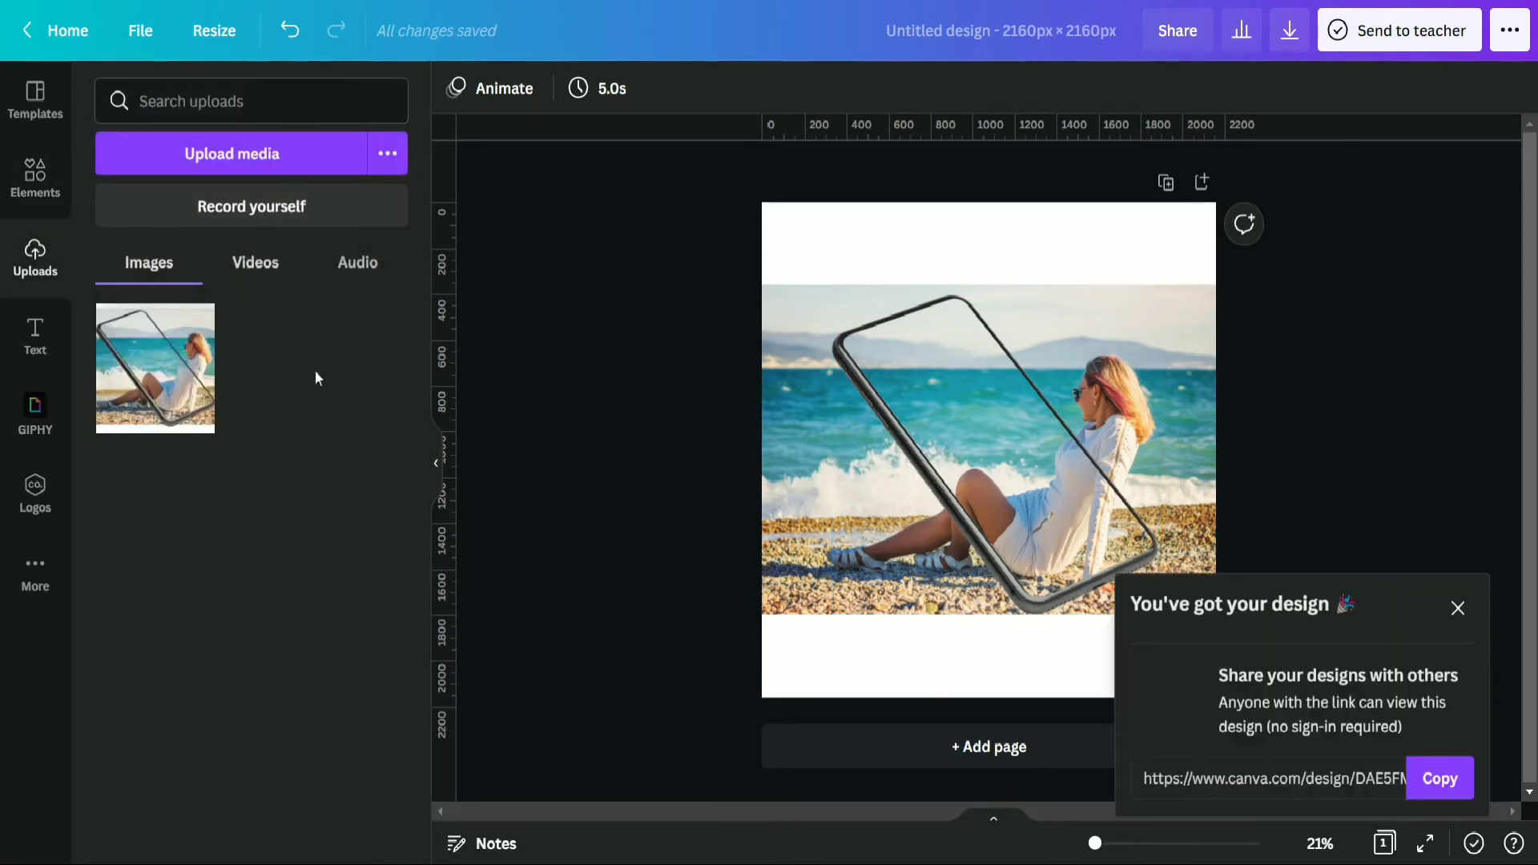
pyautogui.click(173, 380)
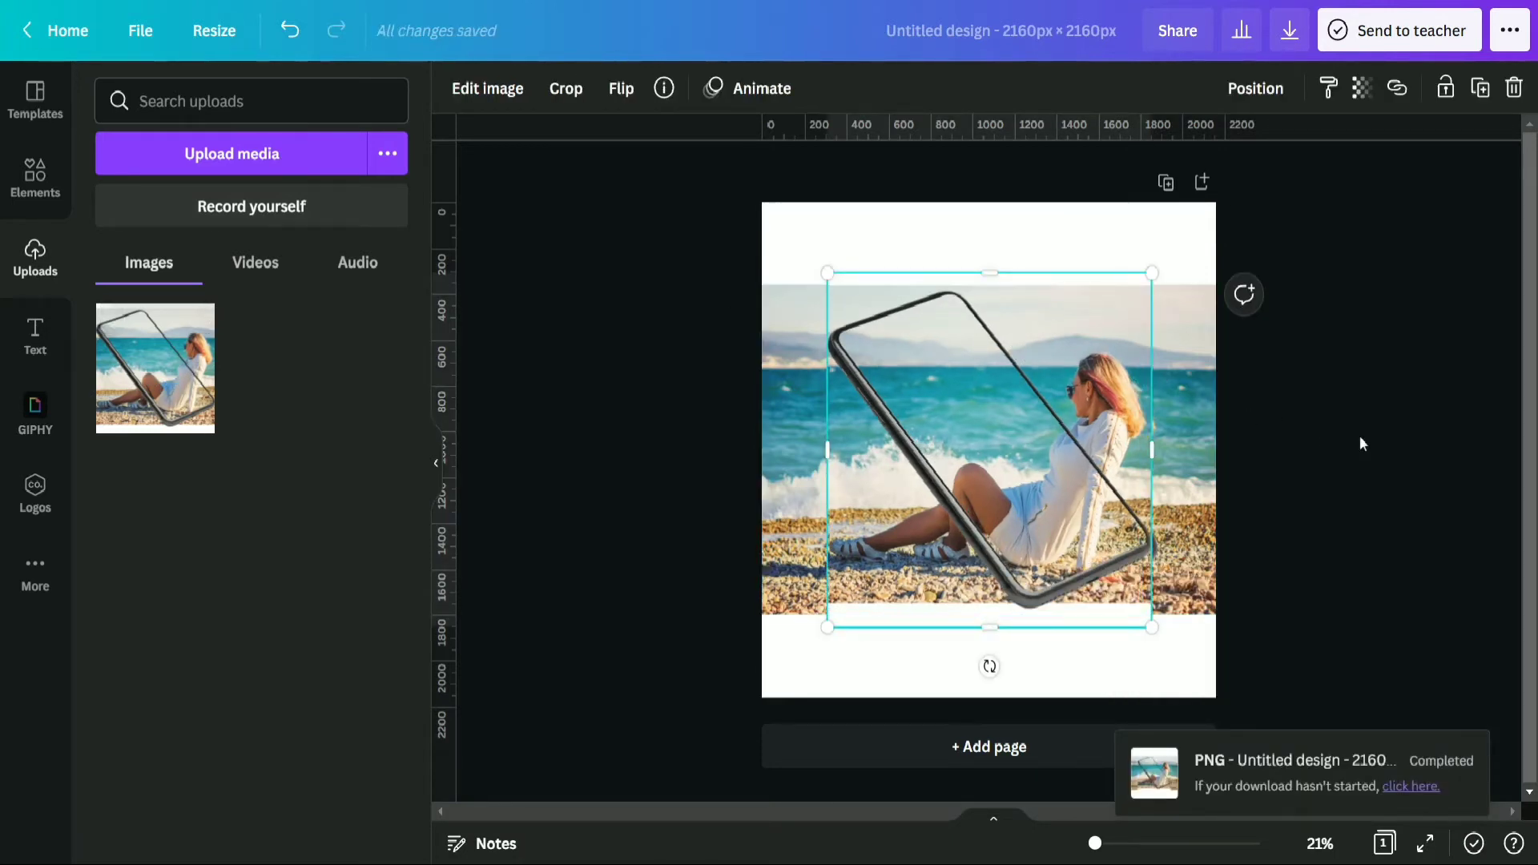
pyautogui.click(1404, 502)
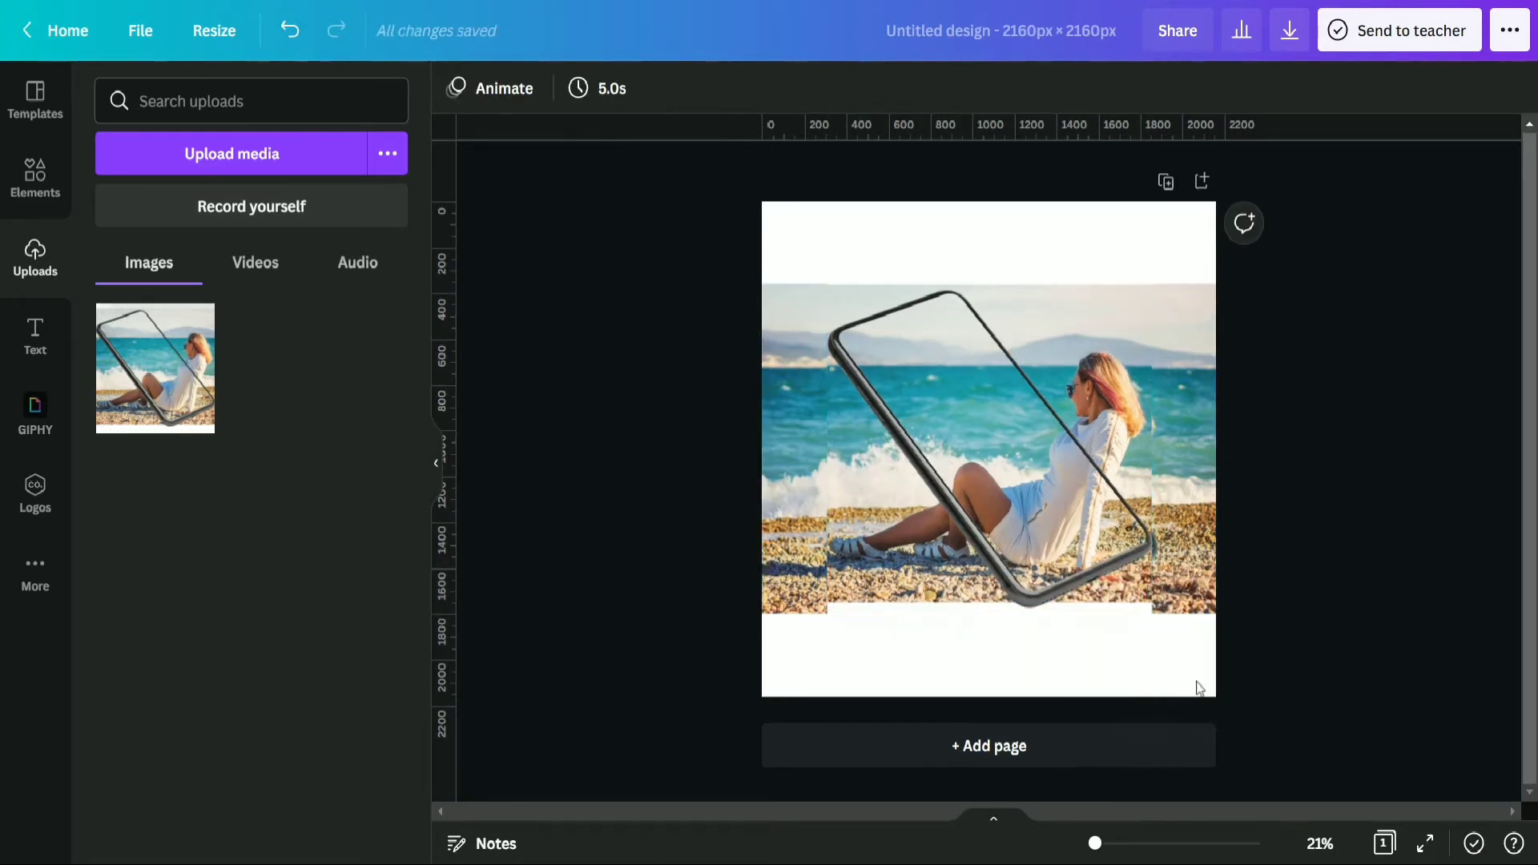
# Add a blank second page and move the flattened image from page 1 onto it.
pyautogui.click(1119, 762)
pyautogui.scroll(5, 1333, 437)
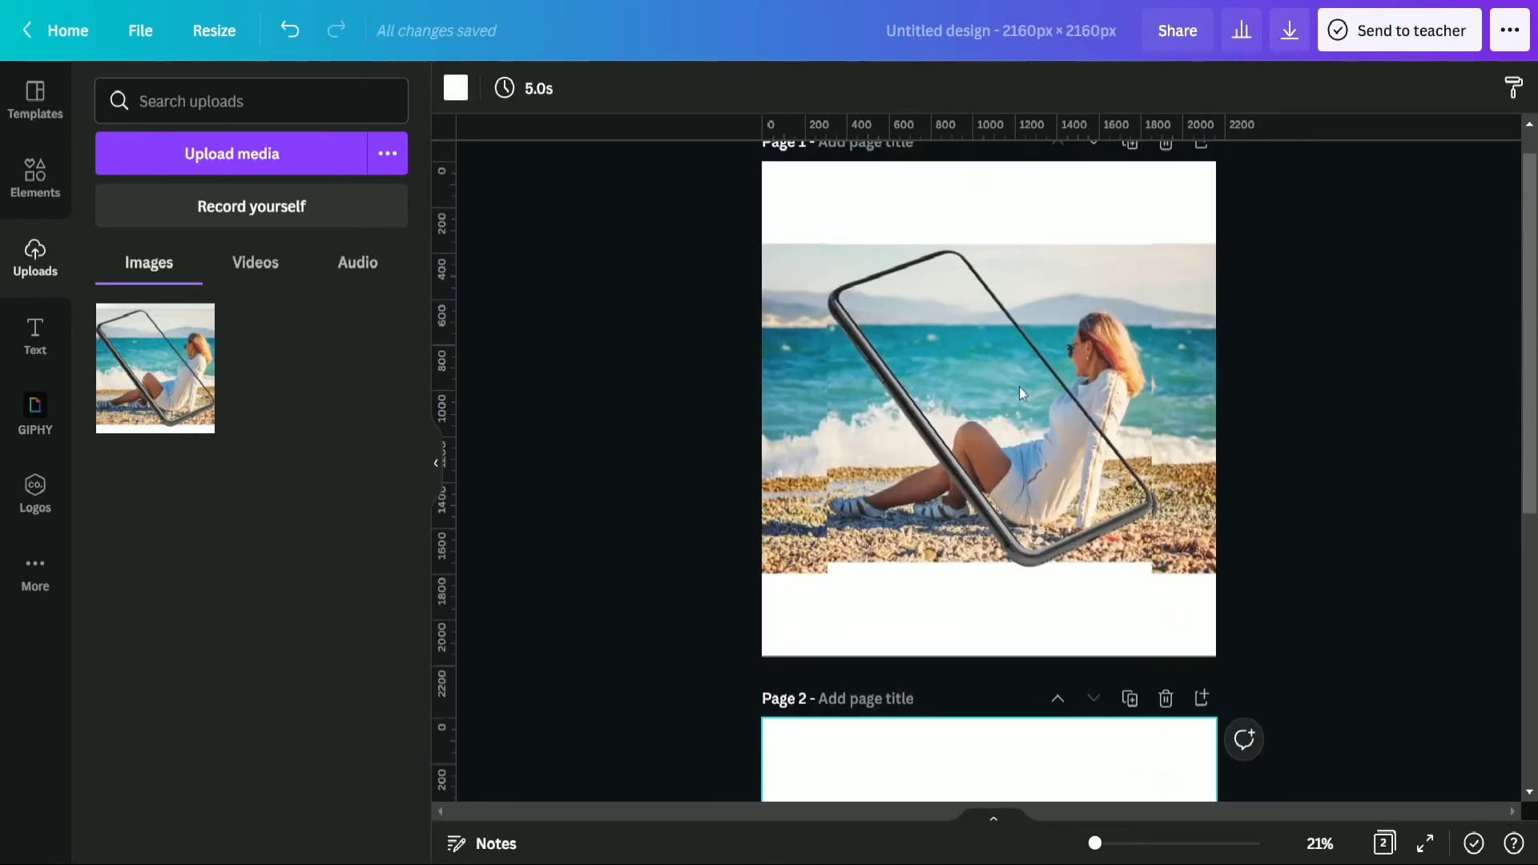
pyautogui.moveTo(1019, 393); pyautogui.dragTo(927, 470)
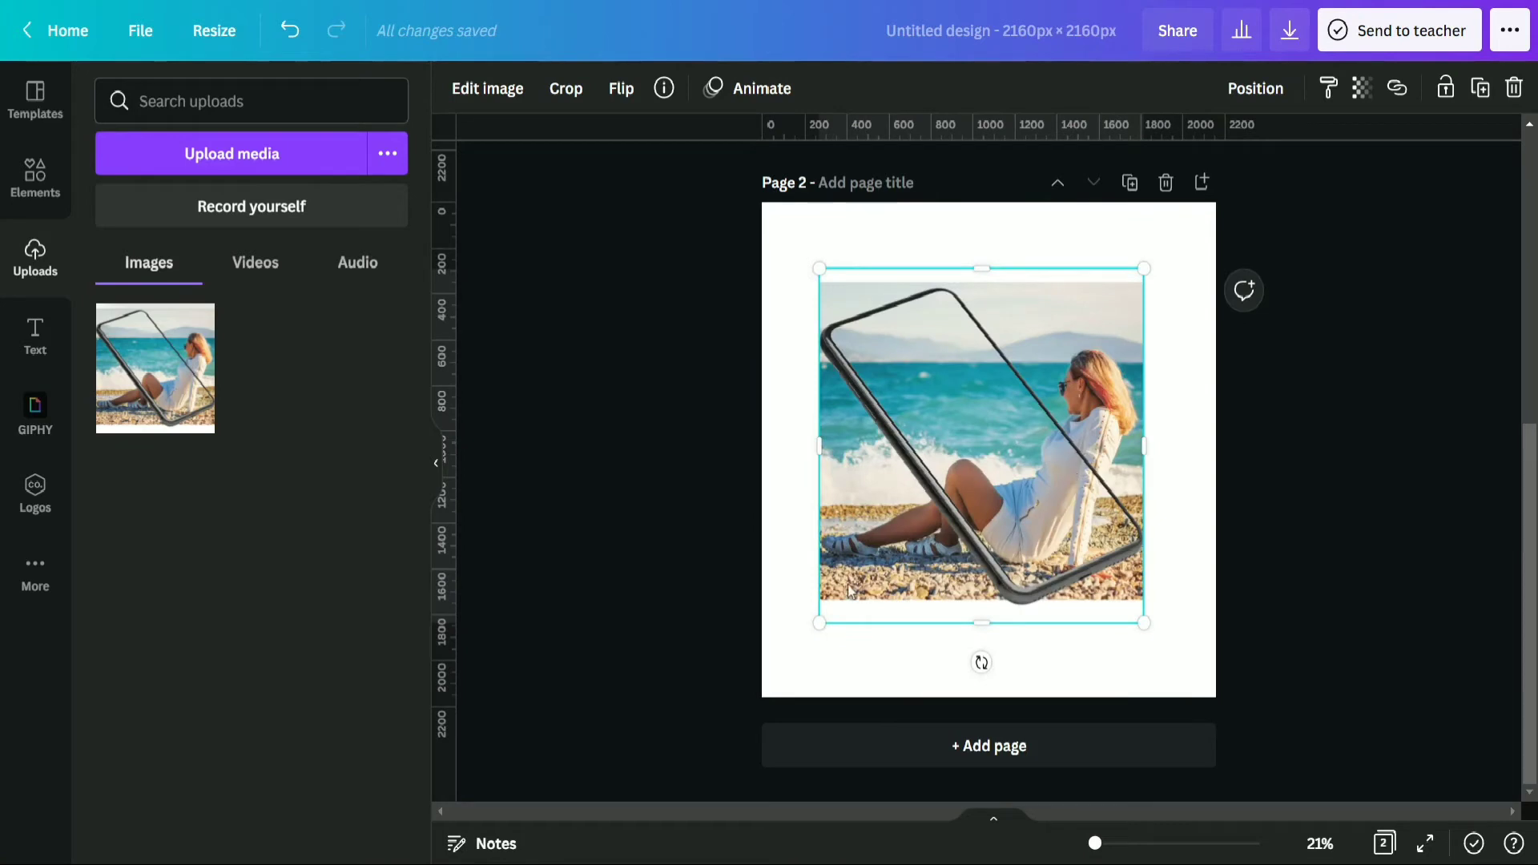
# Enlarge the flattened phone and beach image to fill page 2 and remove its background.
pyautogui.moveTo(822, 620); pyautogui.dragTo(762, 686)
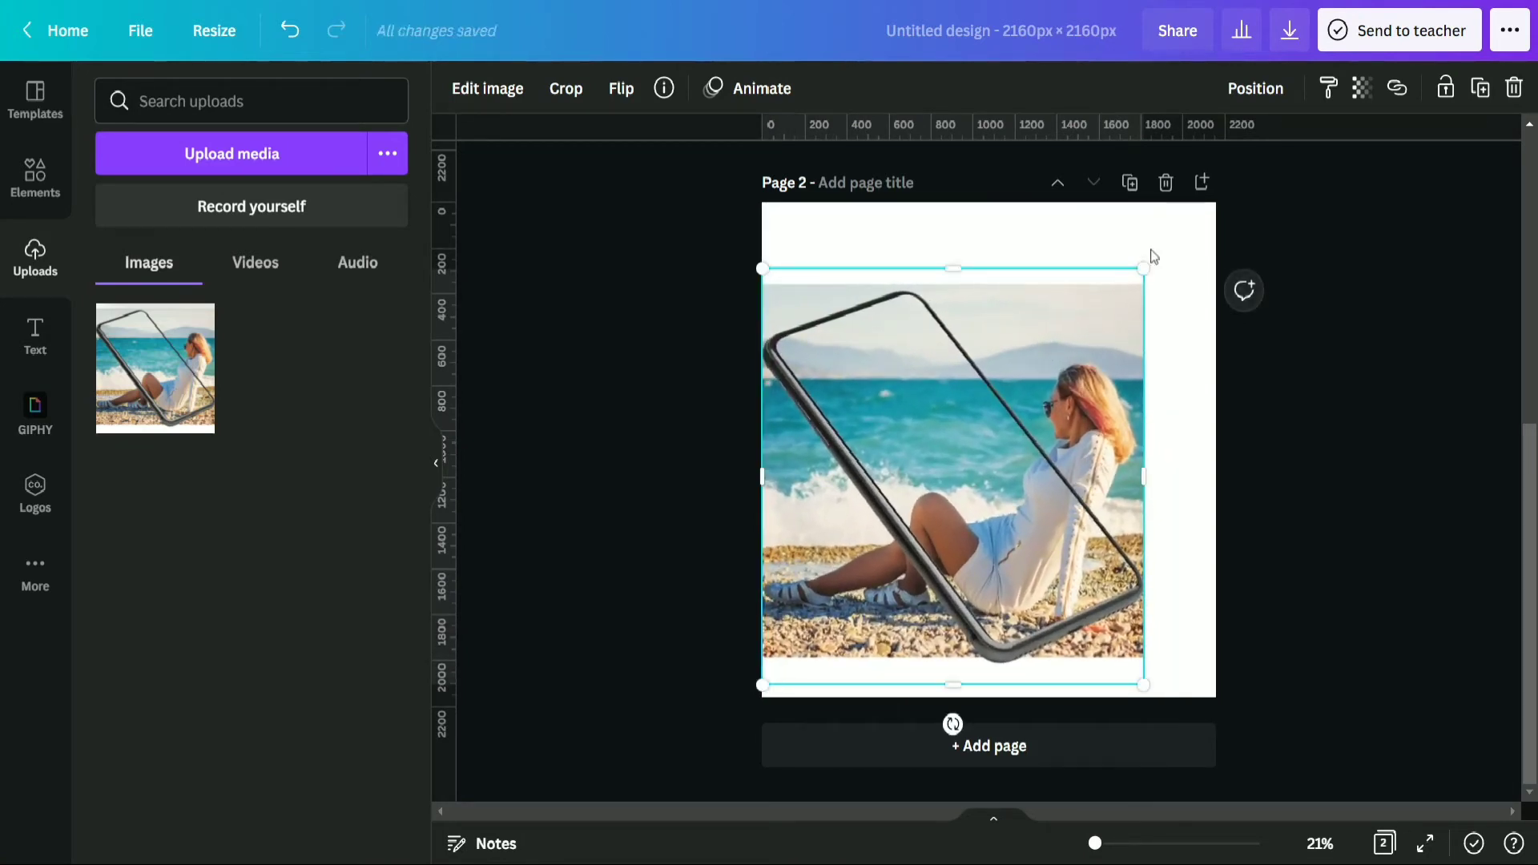
pyautogui.moveTo(1143, 268); pyautogui.dragTo(1206, 203)
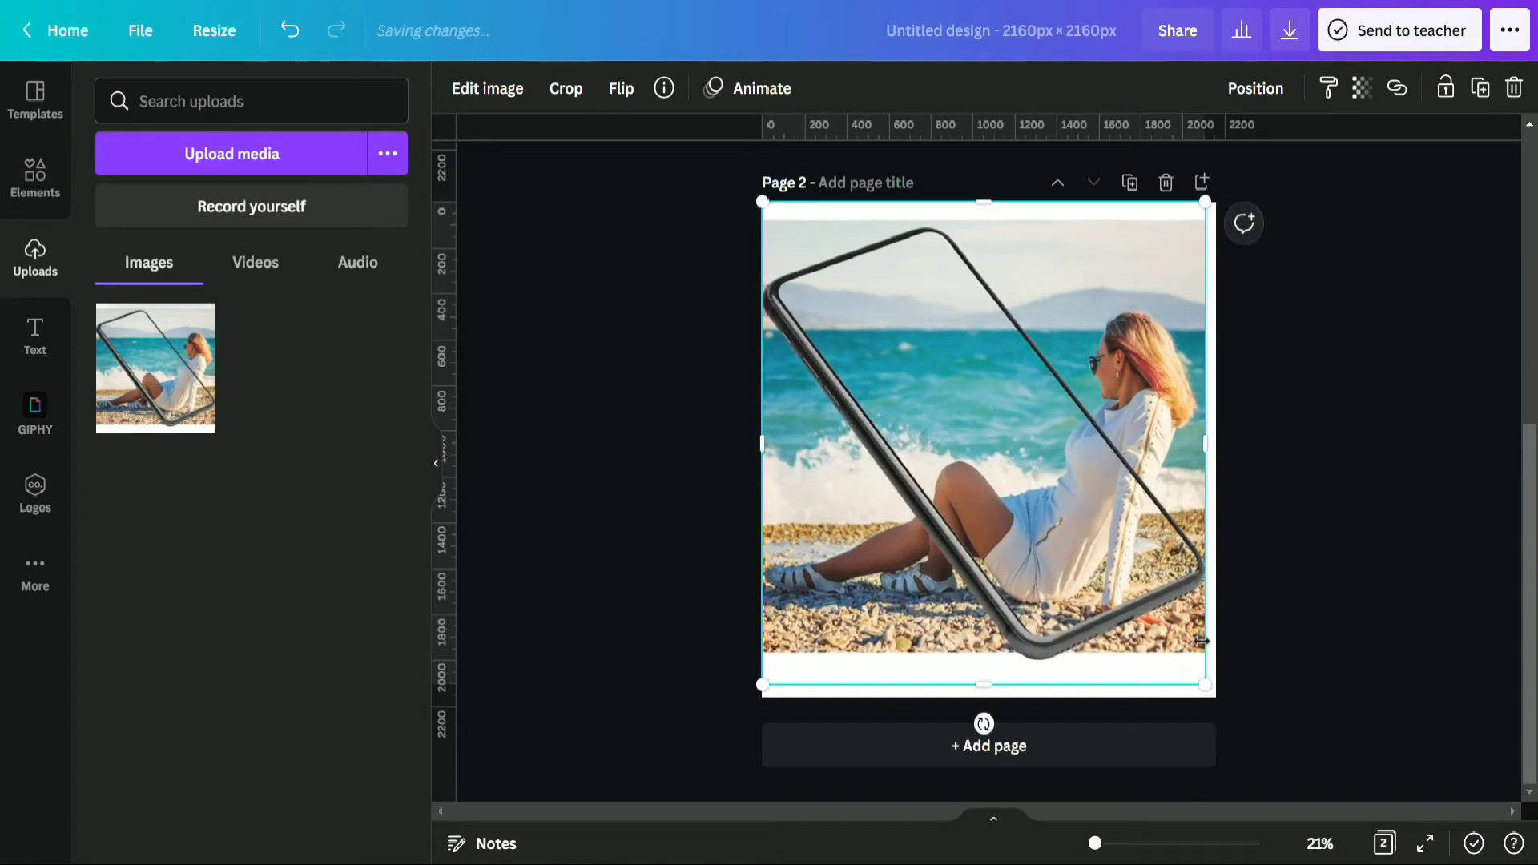
pyautogui.moveTo(1207, 691); pyautogui.dragTo(1216, 697)
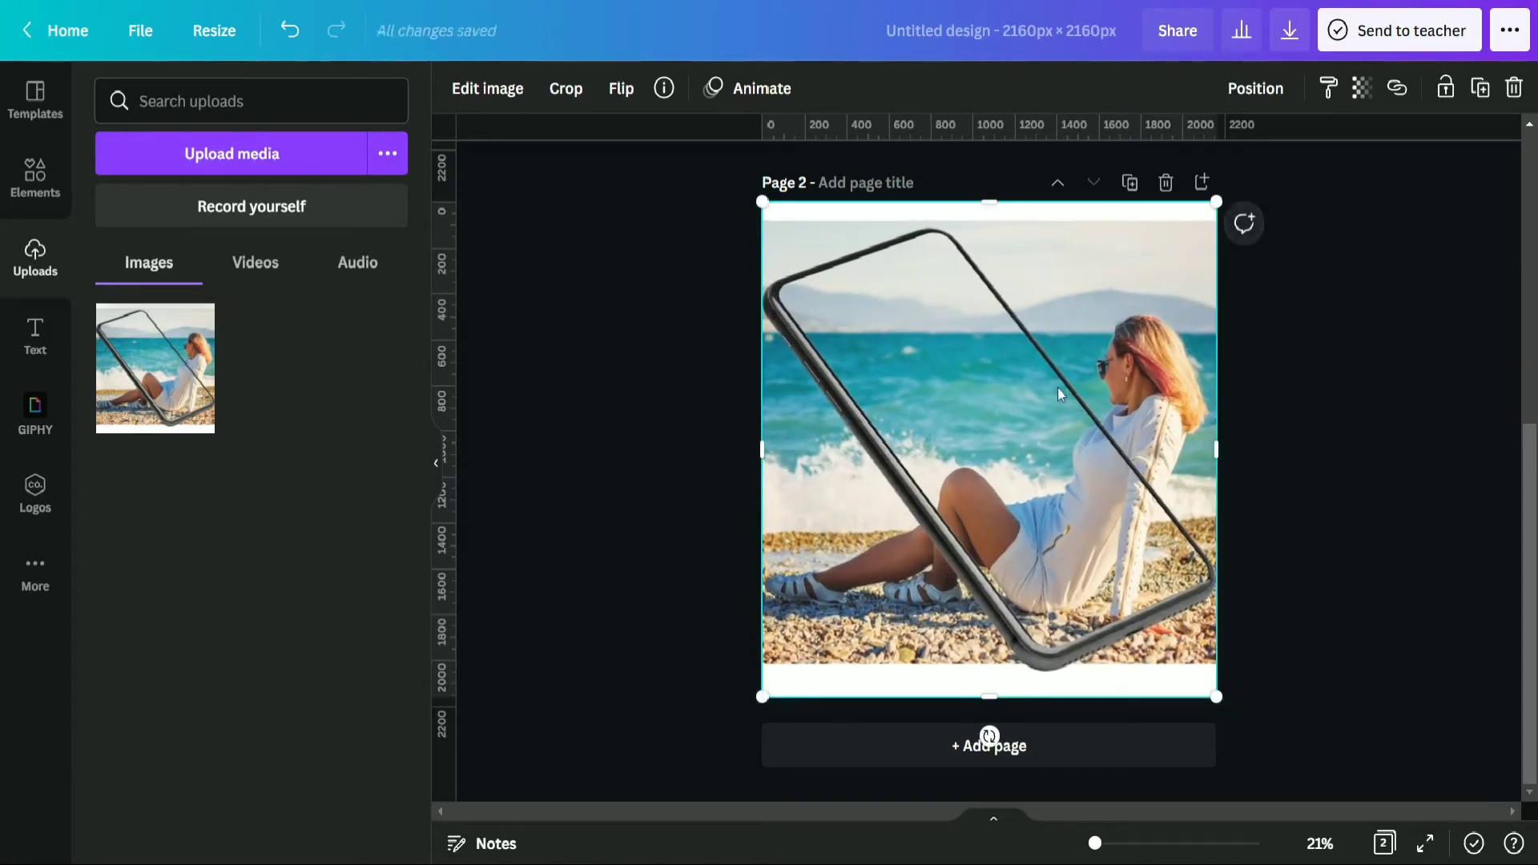
pyautogui.click(510, 98)
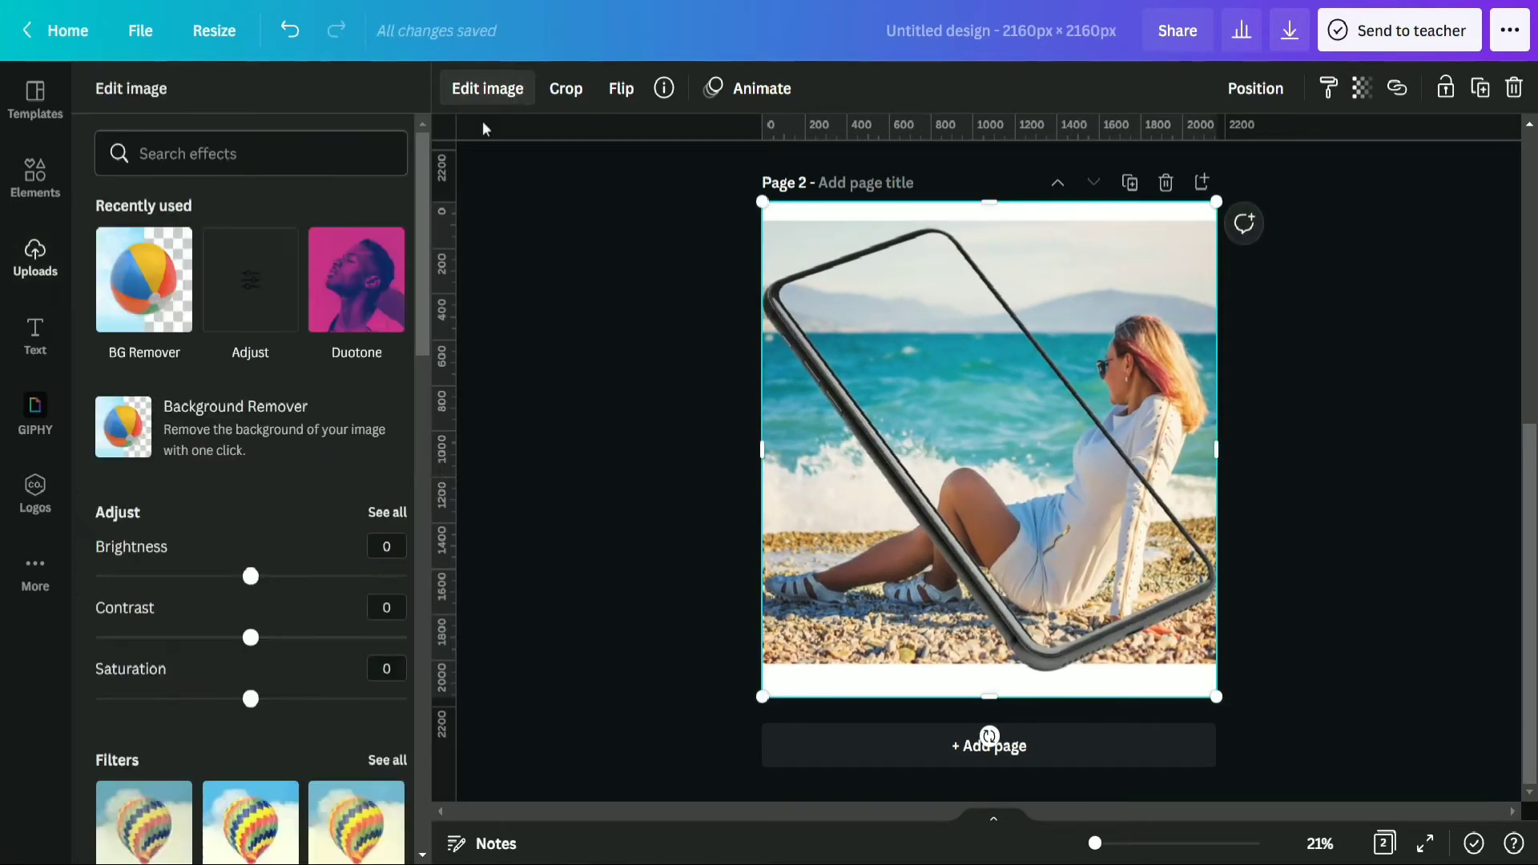
pyautogui.click(162, 286)
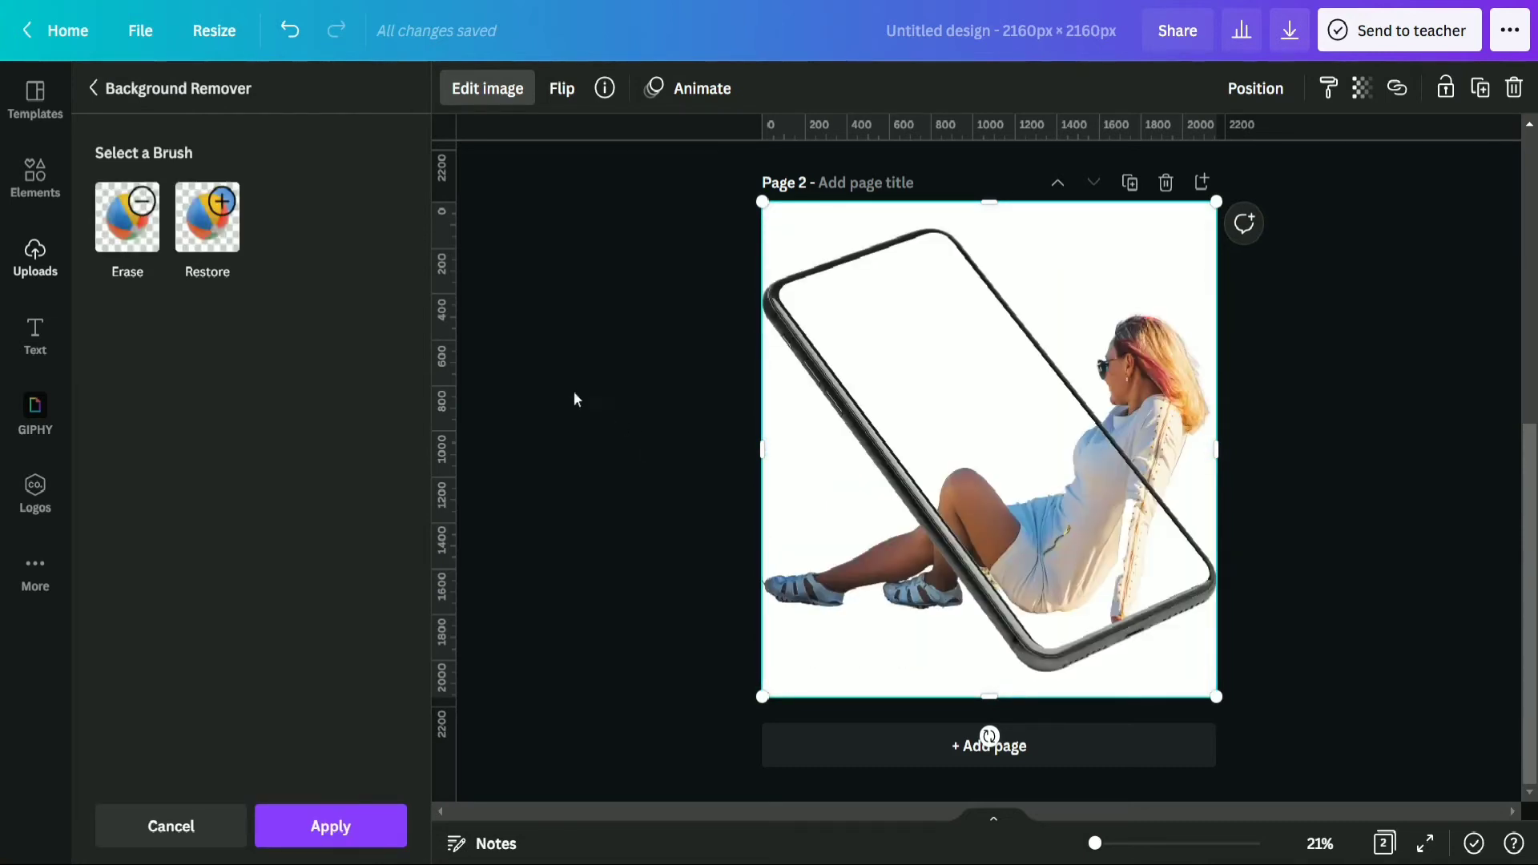
# With the Restore brush at size 25, bring back the scenery along the inner edges of the phone screen and the pebbles around the woman.
pyautogui.click(213, 250)
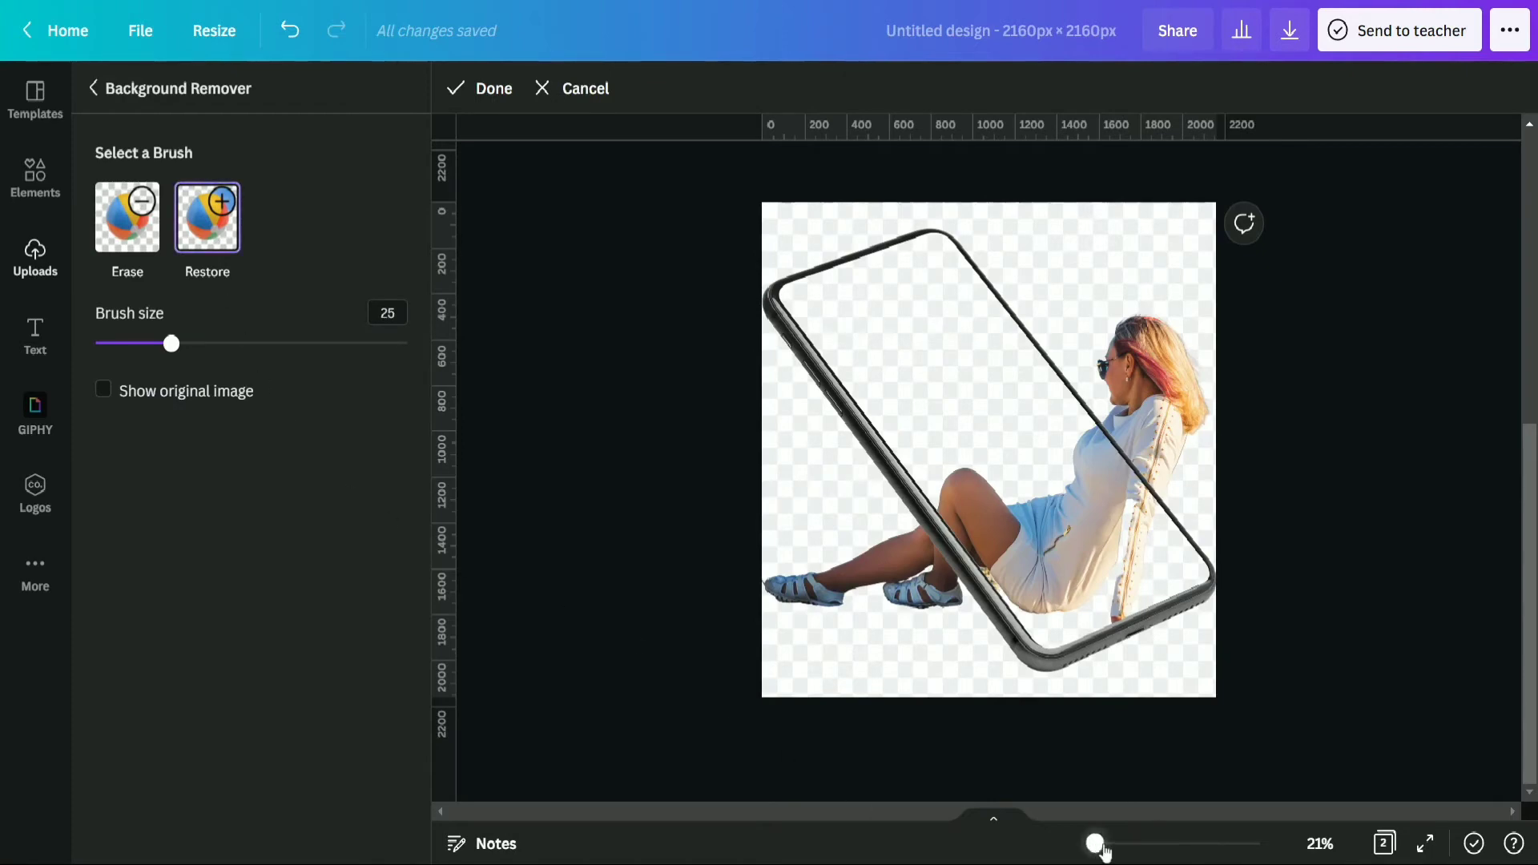
pyautogui.moveTo(1096, 844)
pyautogui.mouseDown()
pyautogui.moveTo(1117, 847)
pyautogui.moveTo(1102, 849)
pyautogui.mouseUp()
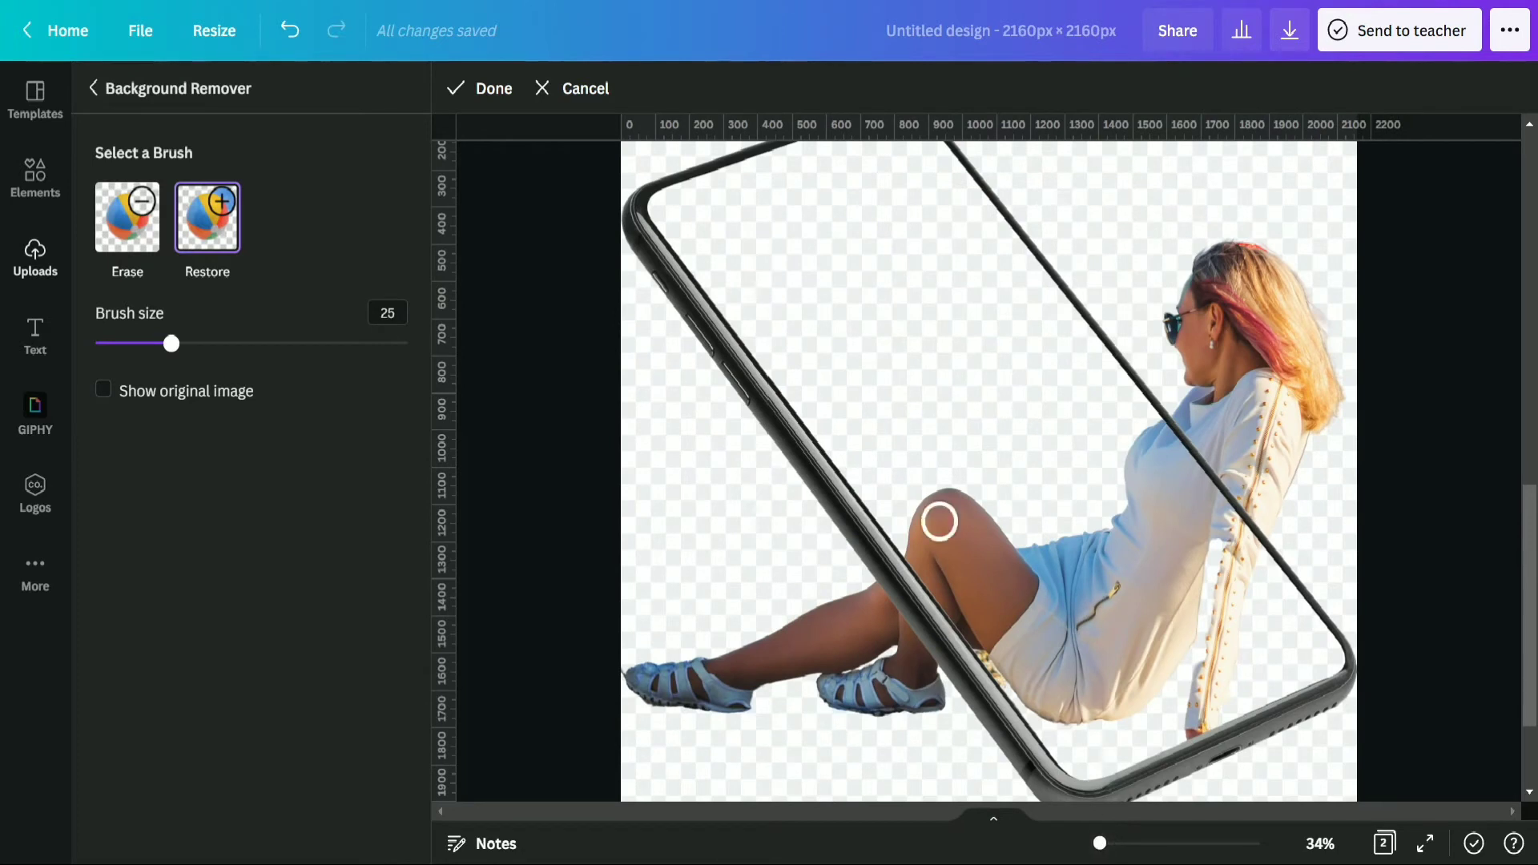
pyautogui.scroll(3, 892, 454)
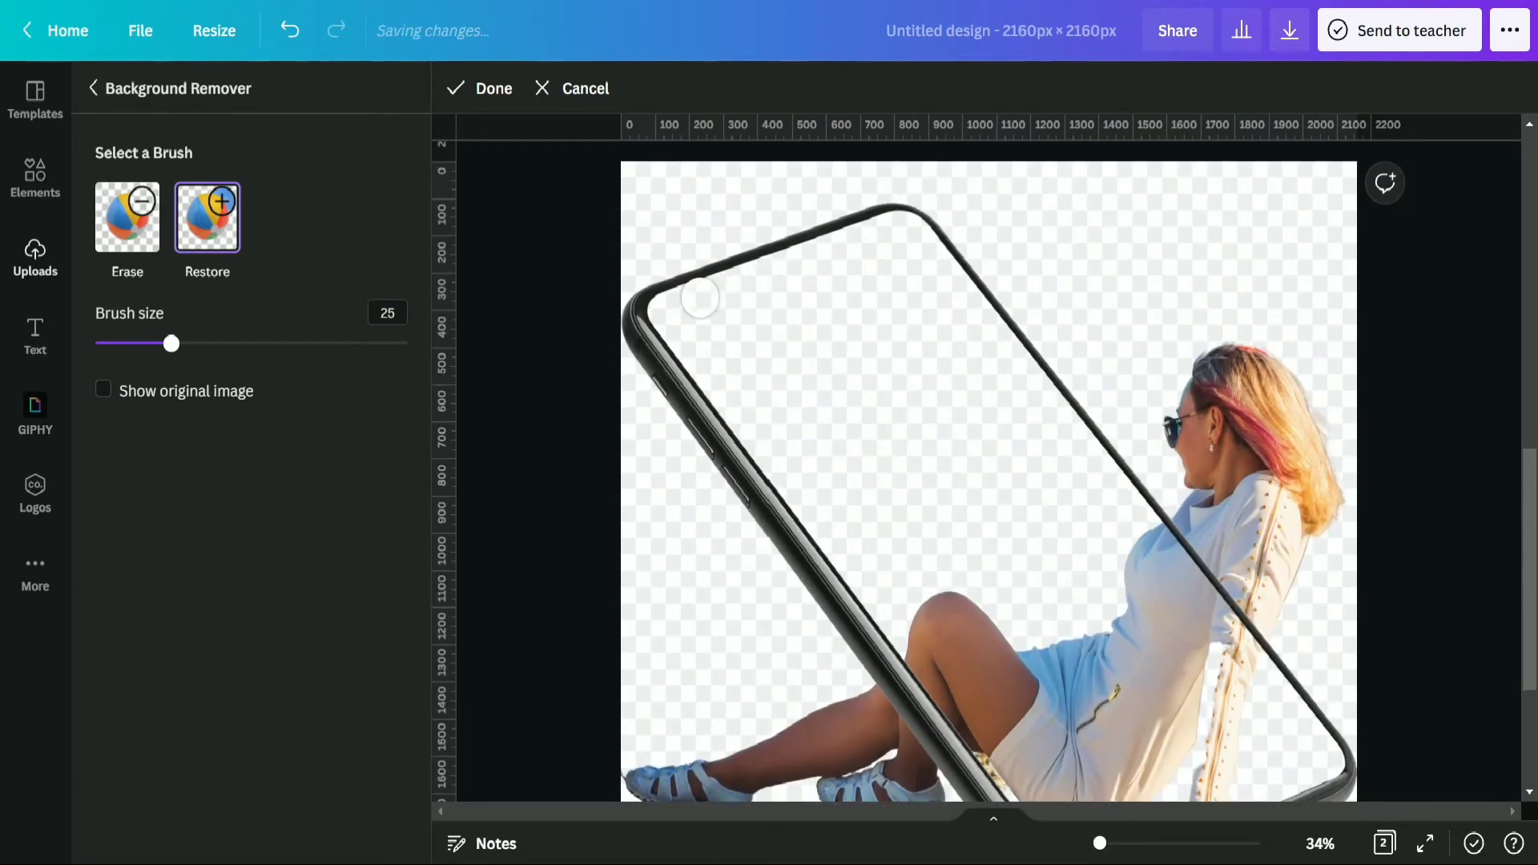
pyautogui.moveTo(665, 311)
pyautogui.mouseDown()
pyautogui.moveTo(728, 296)
pyautogui.moveTo(676, 323)
pyautogui.moveTo(968, 715)
pyautogui.mouseUp()
pyautogui.moveTo(741, 285)
pyautogui.mouseDown()
pyautogui.moveTo(899, 226)
pyautogui.moveTo(731, 287)
pyautogui.moveTo(871, 269)
pyautogui.moveTo(911, 235)
pyautogui.moveTo(1157, 552)
pyautogui.mouseUp()
pyautogui.moveTo(1235, 646); pyautogui.dragTo(1294, 729)
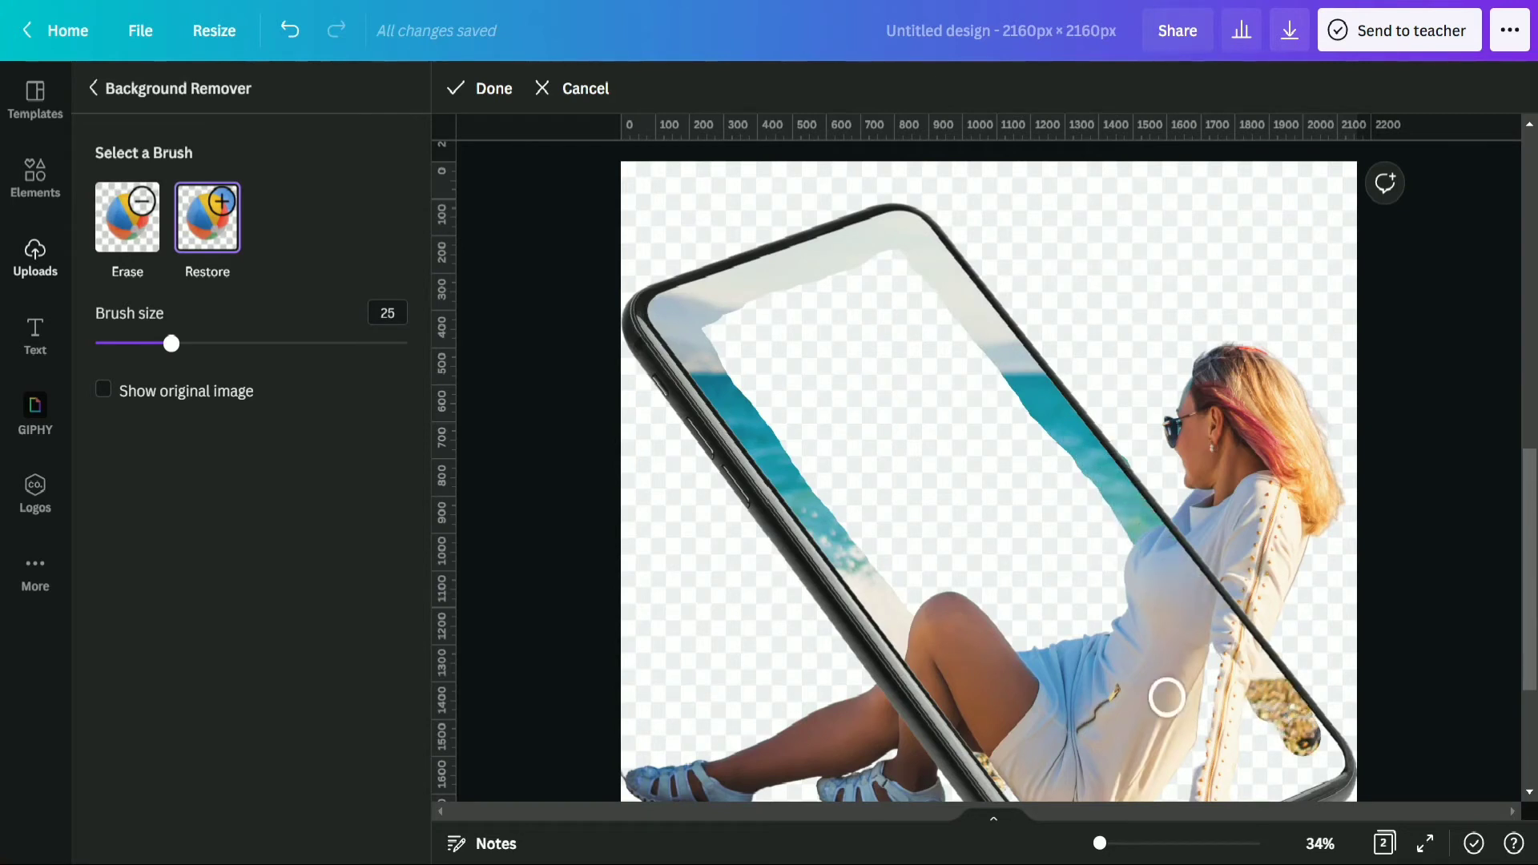
pyautogui.scroll(-3, 1164, 697)
pyautogui.moveTo(1002, 570)
pyautogui.mouseDown()
pyautogui.moveTo(1054, 646)
pyautogui.moveTo(1097, 663)
pyautogui.moveTo(1328, 552)
pyautogui.moveTo(1299, 514)
pyautogui.moveTo(1096, 611)
pyautogui.moveTo(1191, 596)
pyautogui.mouseUp()
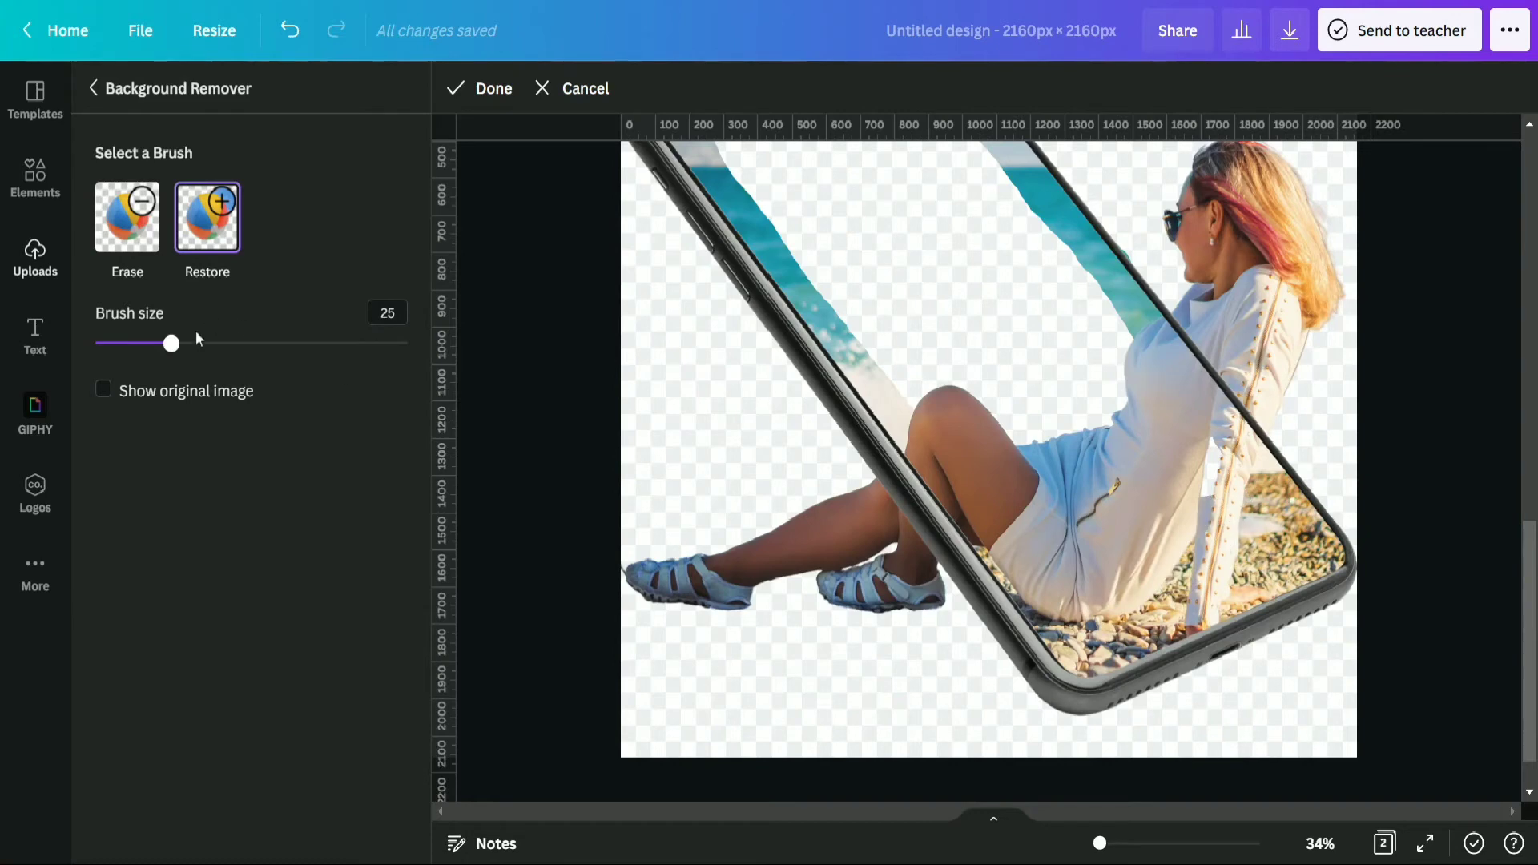
# Restore the remaining sky and sea inside the phone screen with brush size 99, and finish the background removal.
pyautogui.moveTo(171, 344); pyautogui.dragTo(405, 343)
pyautogui.moveTo(1055, 532)
pyautogui.mouseDown()
pyautogui.moveTo(922, 331)
pyautogui.moveTo(1030, 309)
pyautogui.mouseUp()
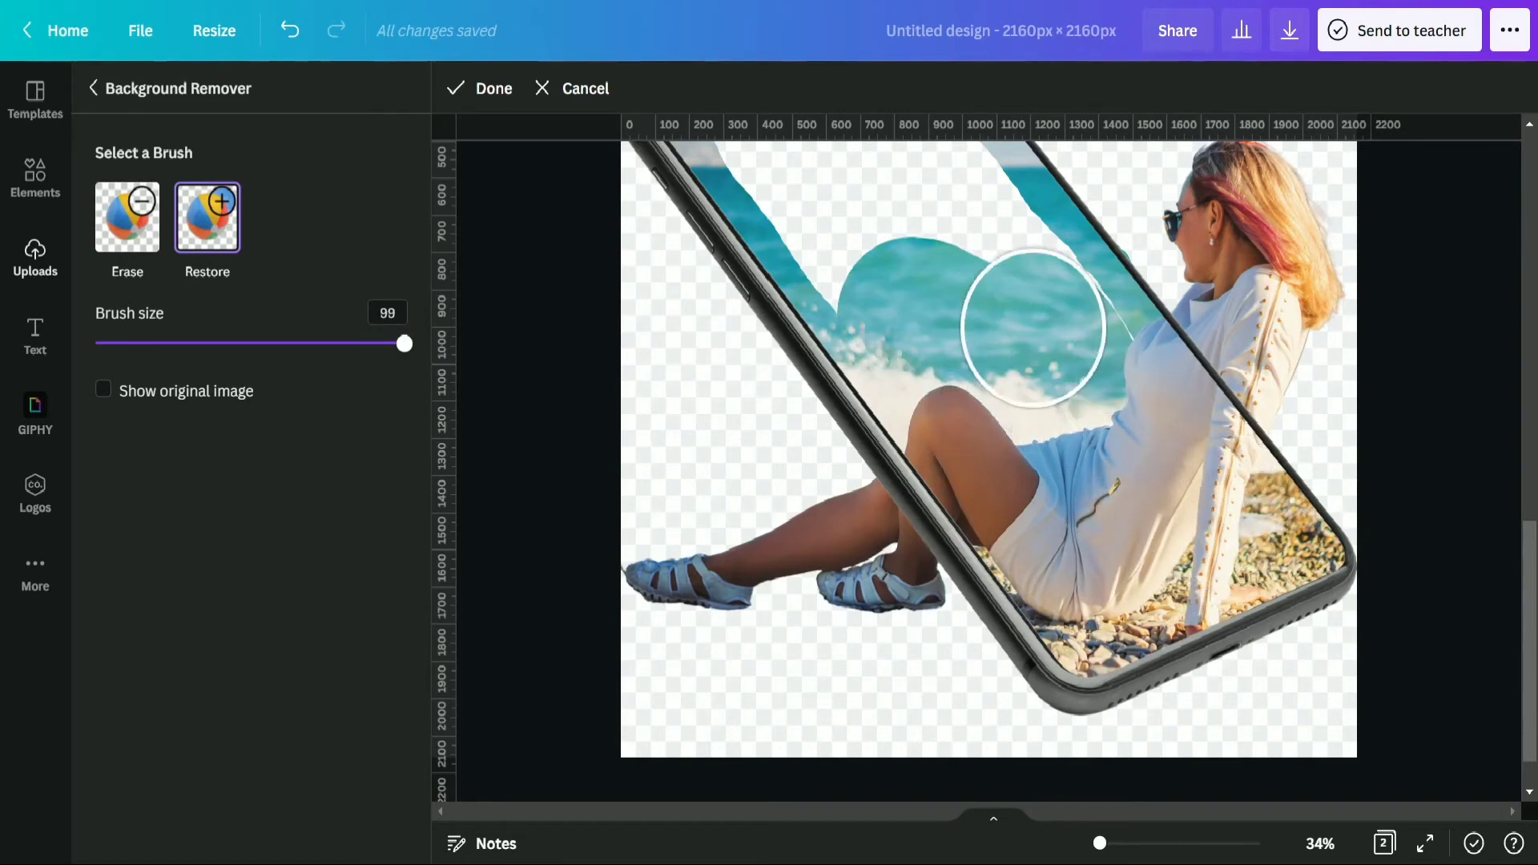
pyautogui.scroll(2, 1041, 377)
pyautogui.moveTo(1054, 436)
pyautogui.mouseDown()
pyautogui.moveTo(925, 323)
pyautogui.moveTo(873, 348)
pyautogui.moveTo(769, 244)
pyautogui.moveTo(972, 302)
pyautogui.mouseUp()
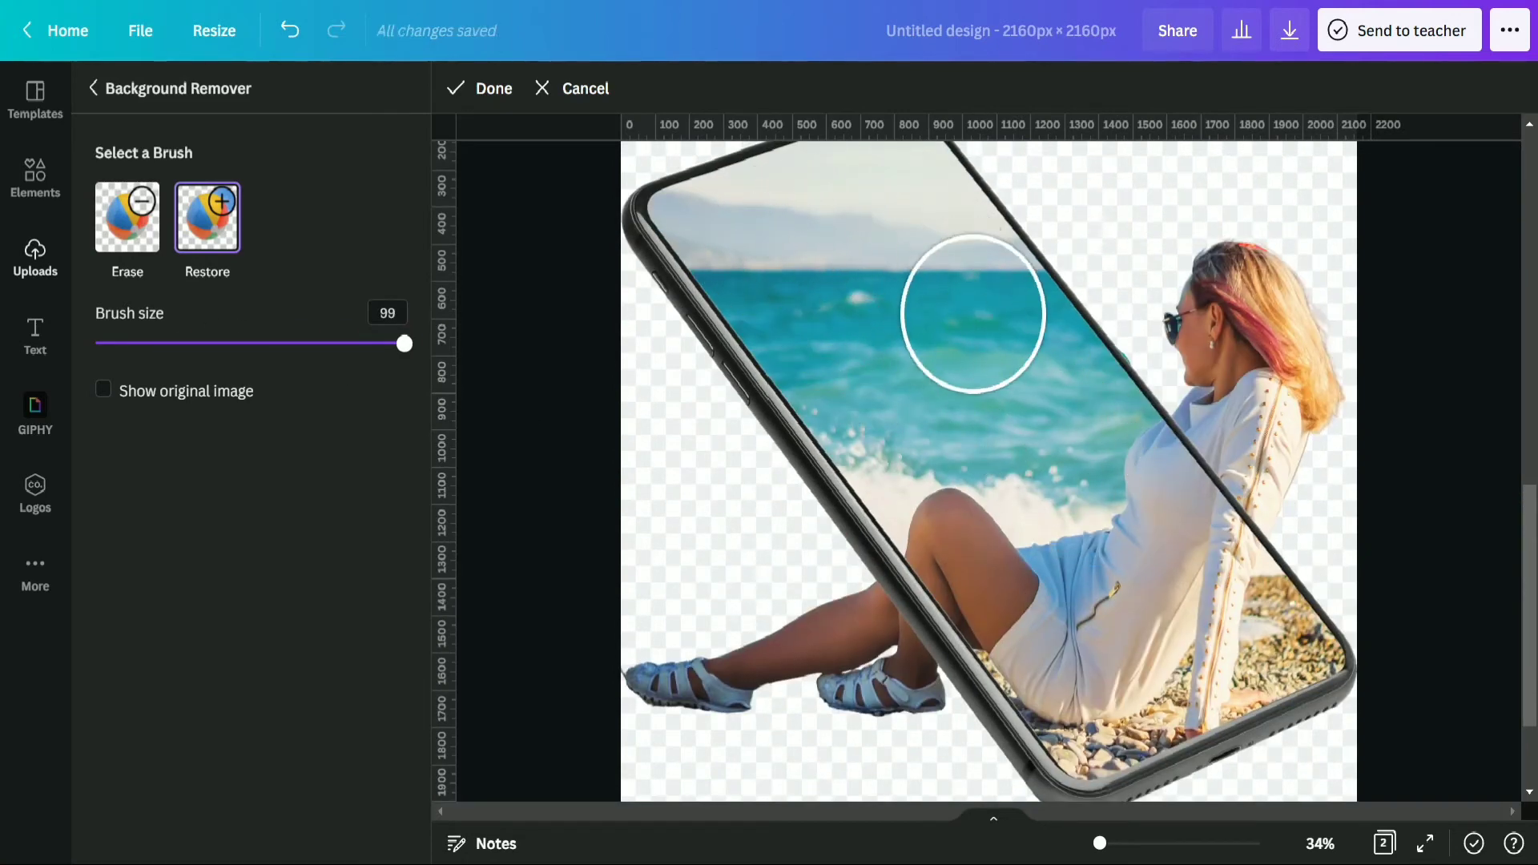
pyautogui.scroll(-2, 1024, 617)
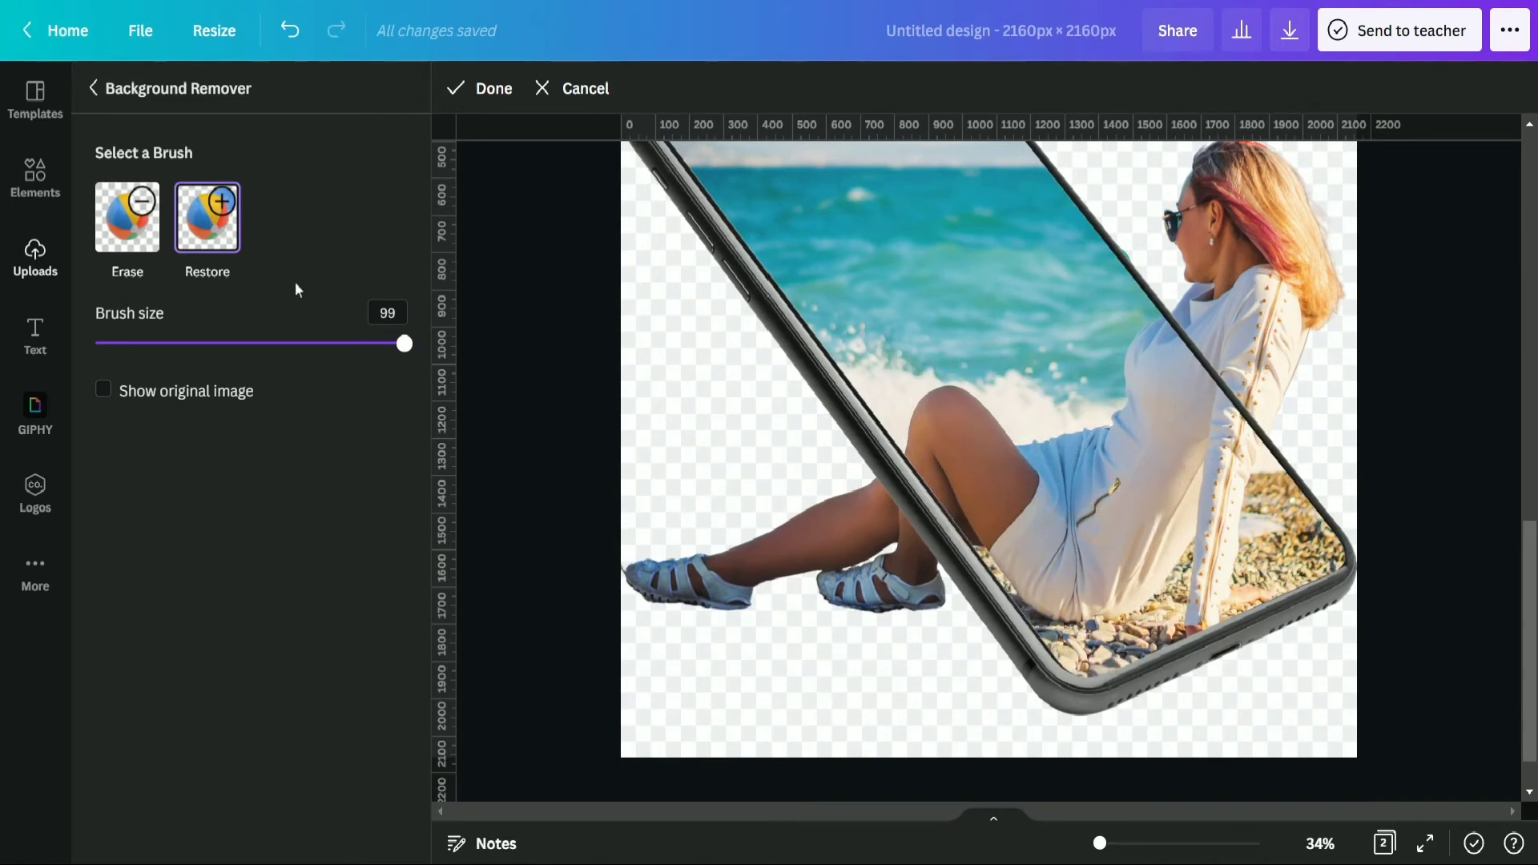
pyautogui.click(485, 87)
pyautogui.scroll(3, 881, 480)
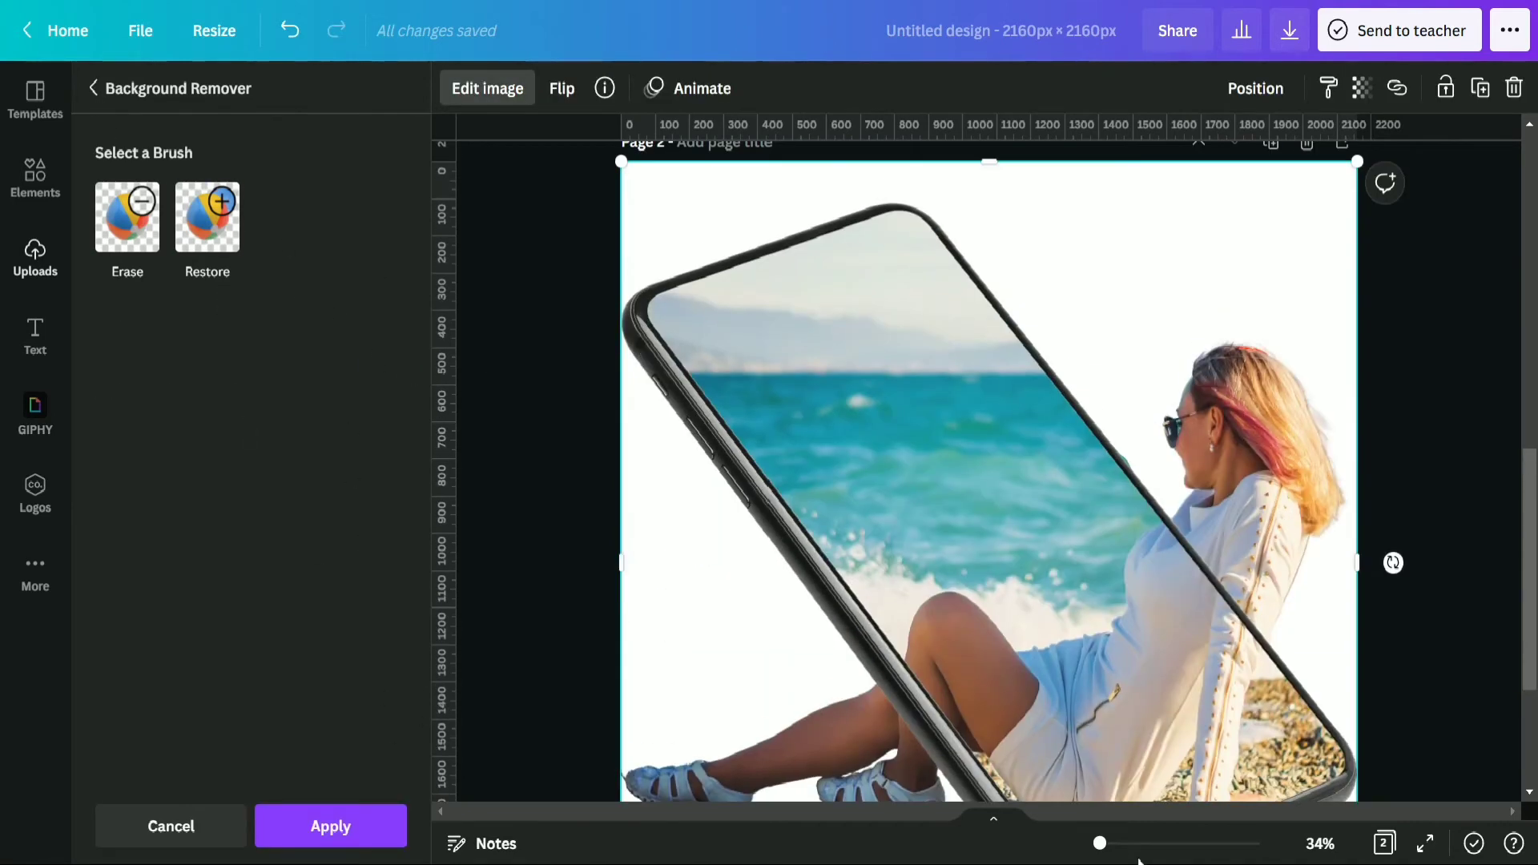
pyautogui.click(1322, 845)
pyautogui.click(1316, 739)
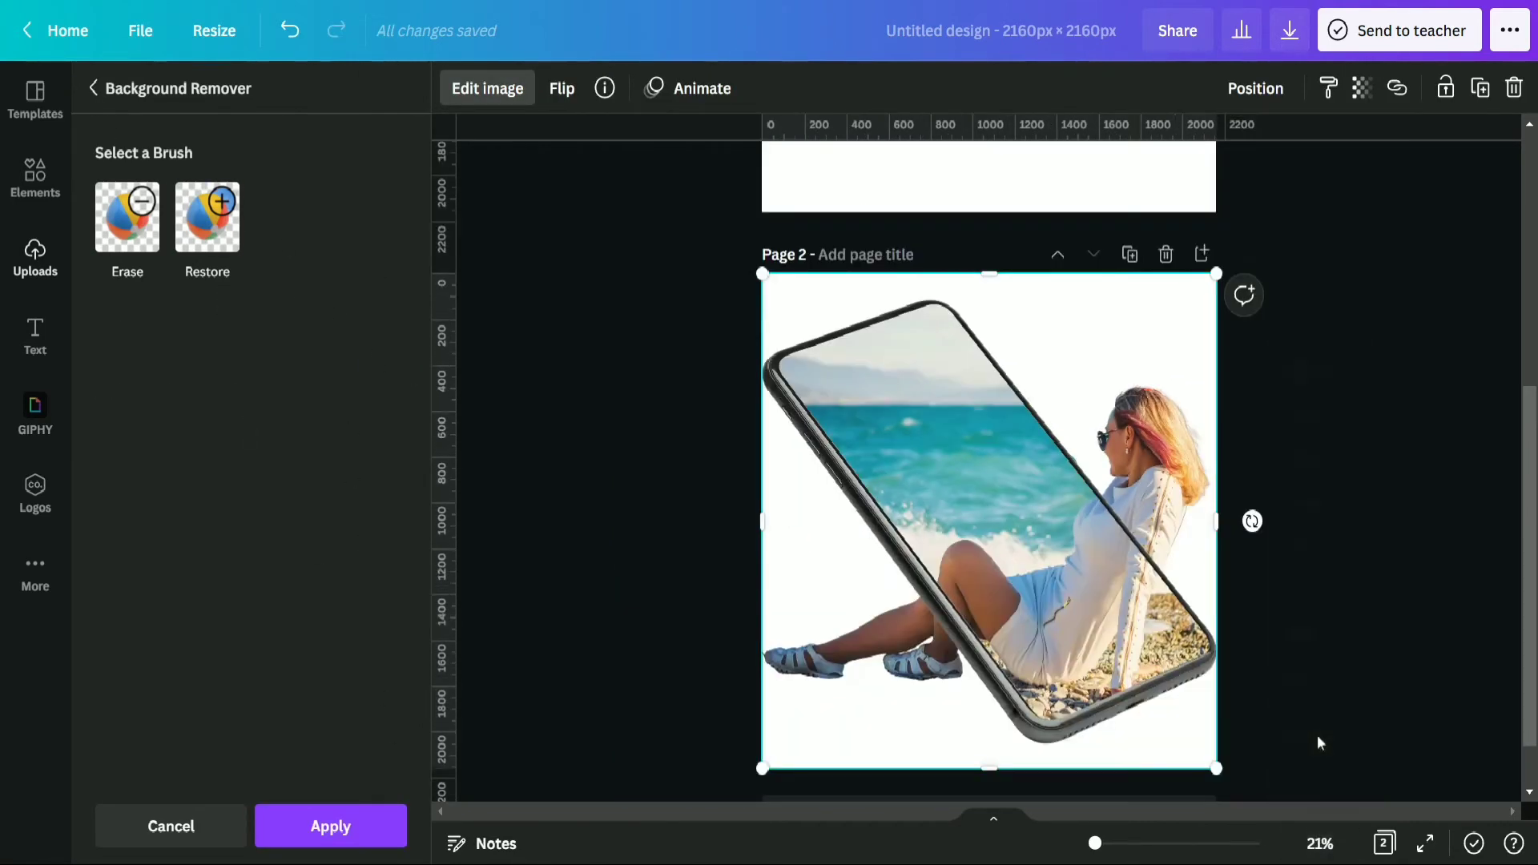
pyautogui.click(1370, 478)
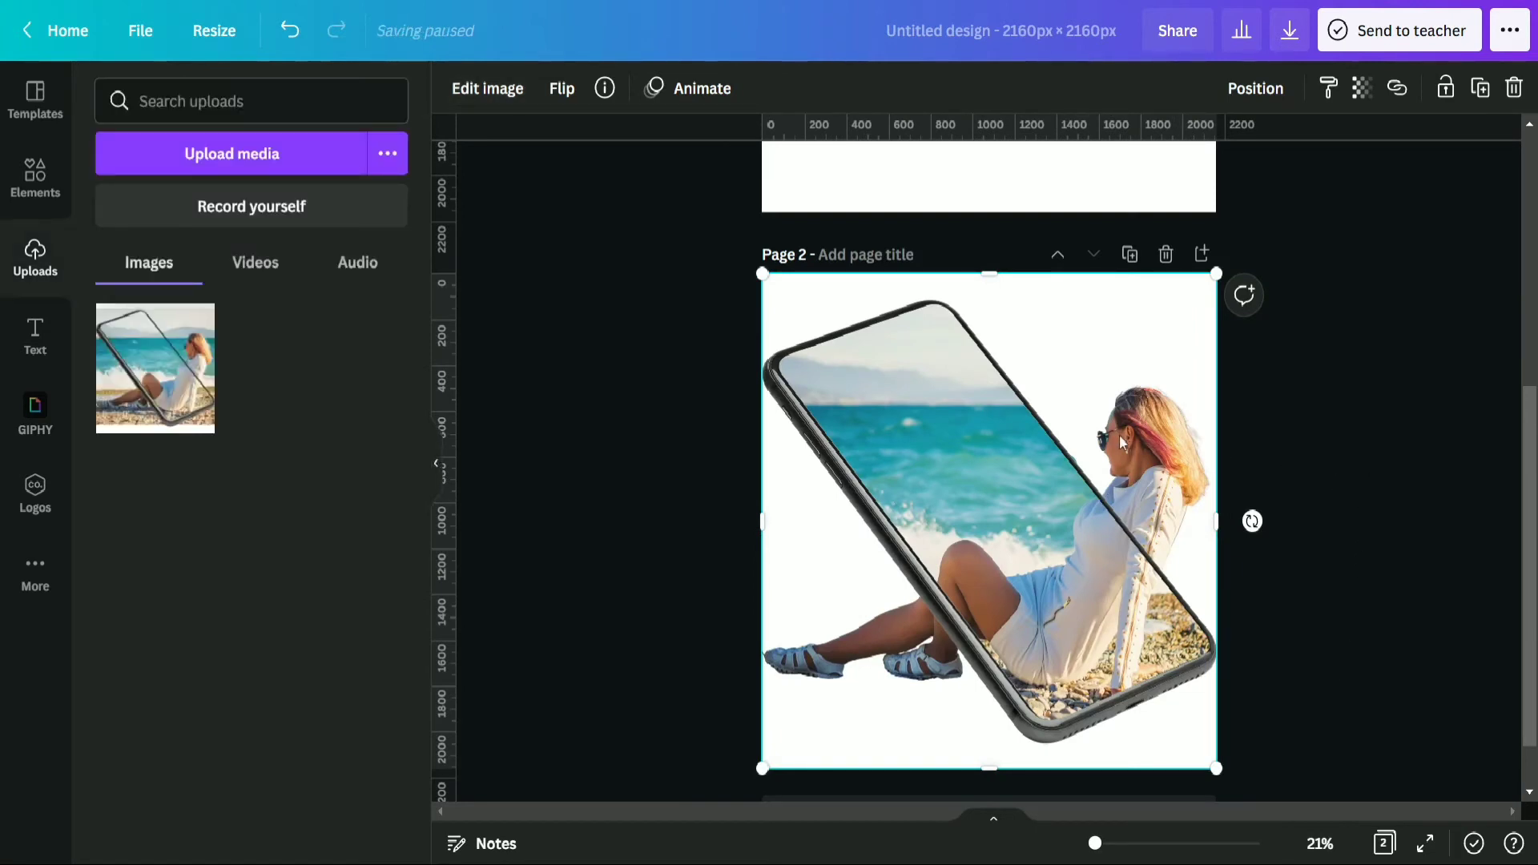
# Add the black 3D blocks photo from the recently used elements to page 2.
pyautogui.click(35, 186)
pyautogui.scroll(4, 280, 347)
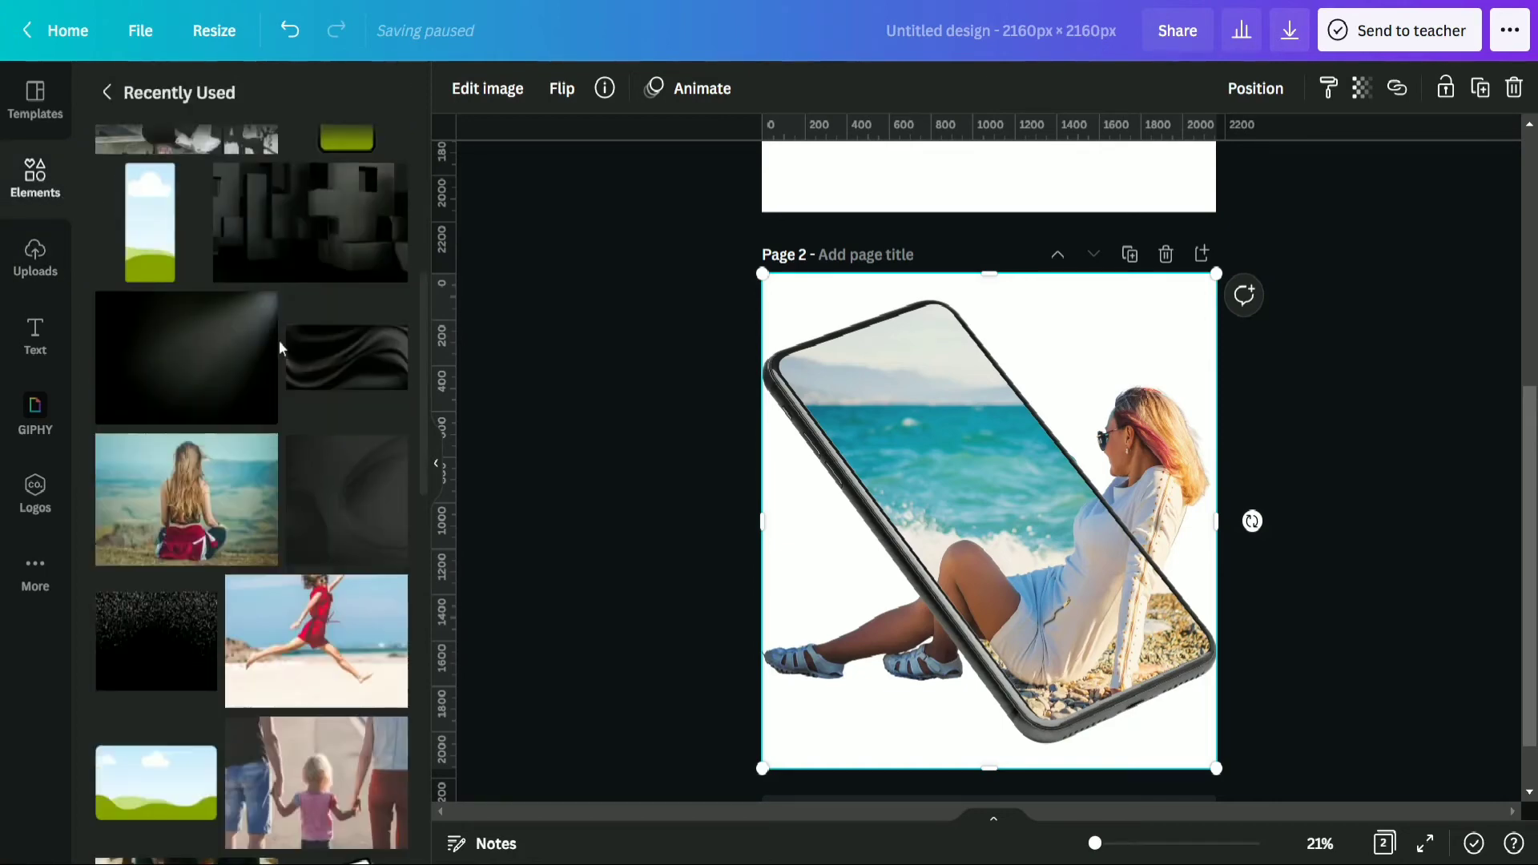
pyautogui.scroll(3, 281, 347)
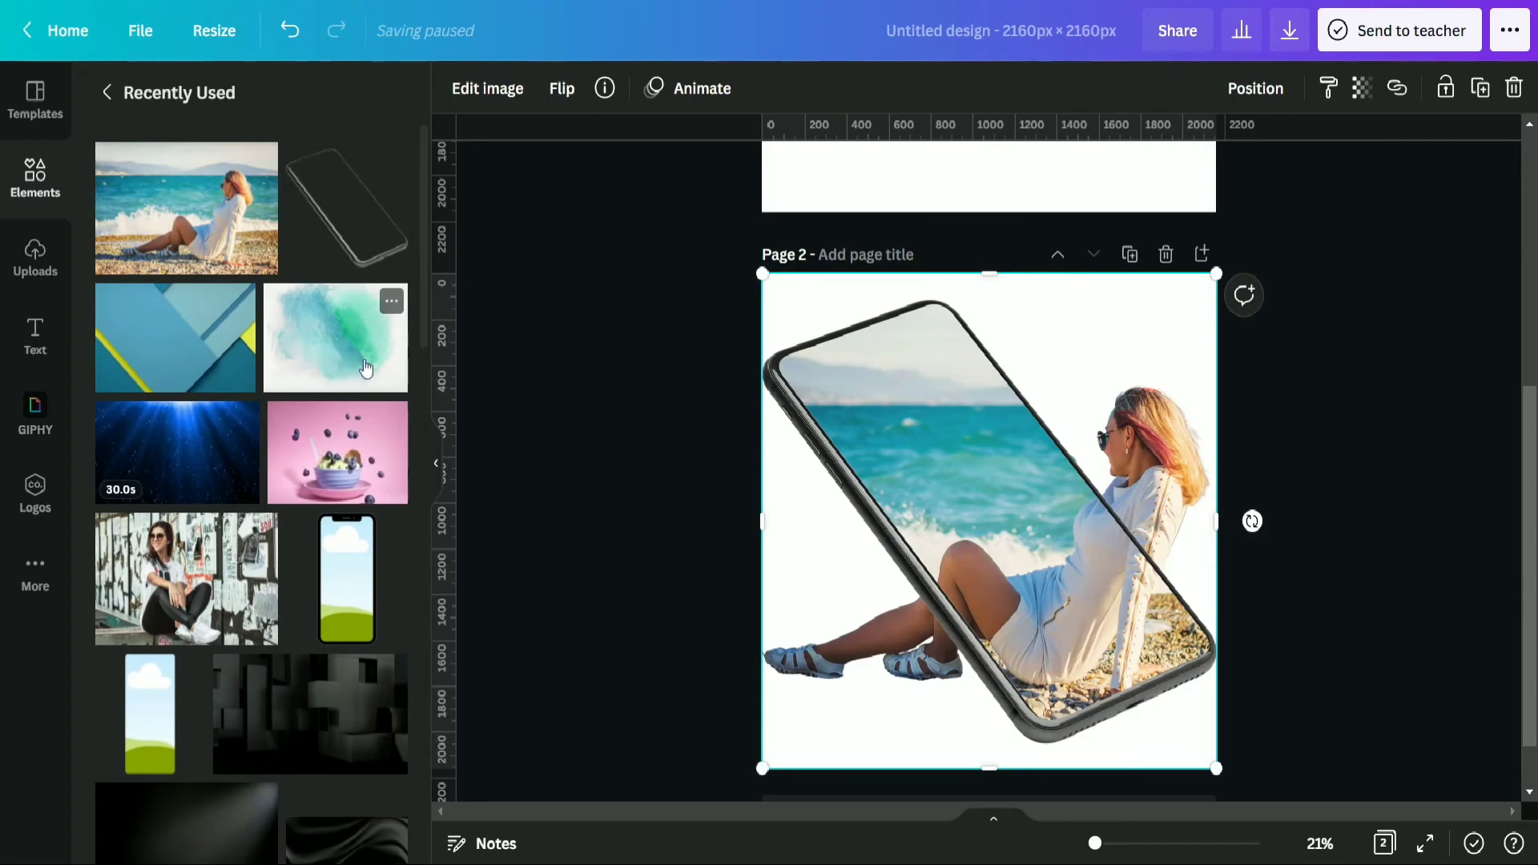
pyautogui.scroll(-3, 365, 368)
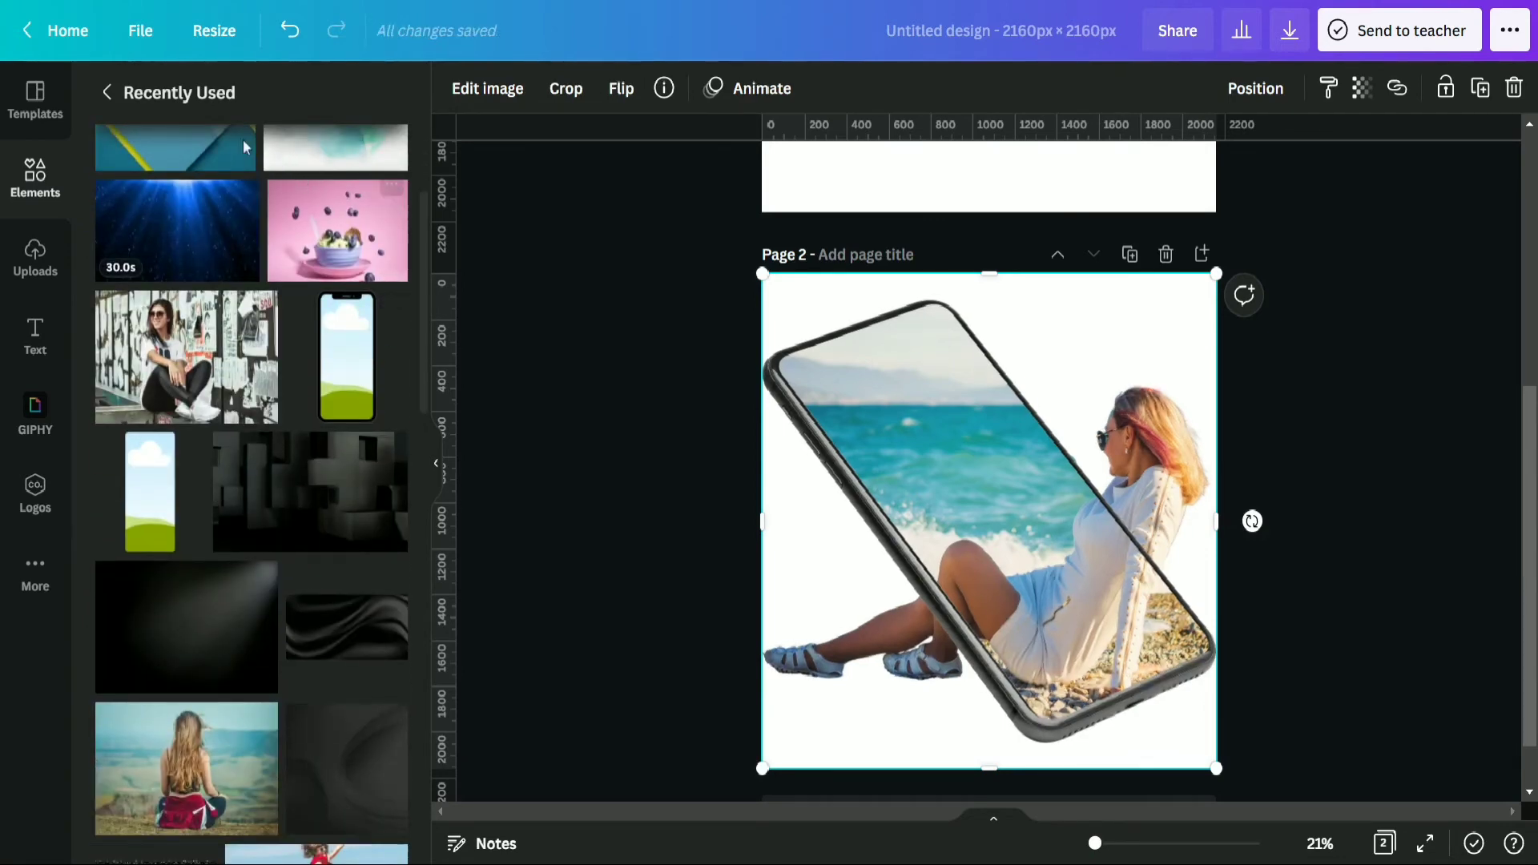
pyautogui.scroll(2, 370, 589)
pyautogui.click(370, 589)
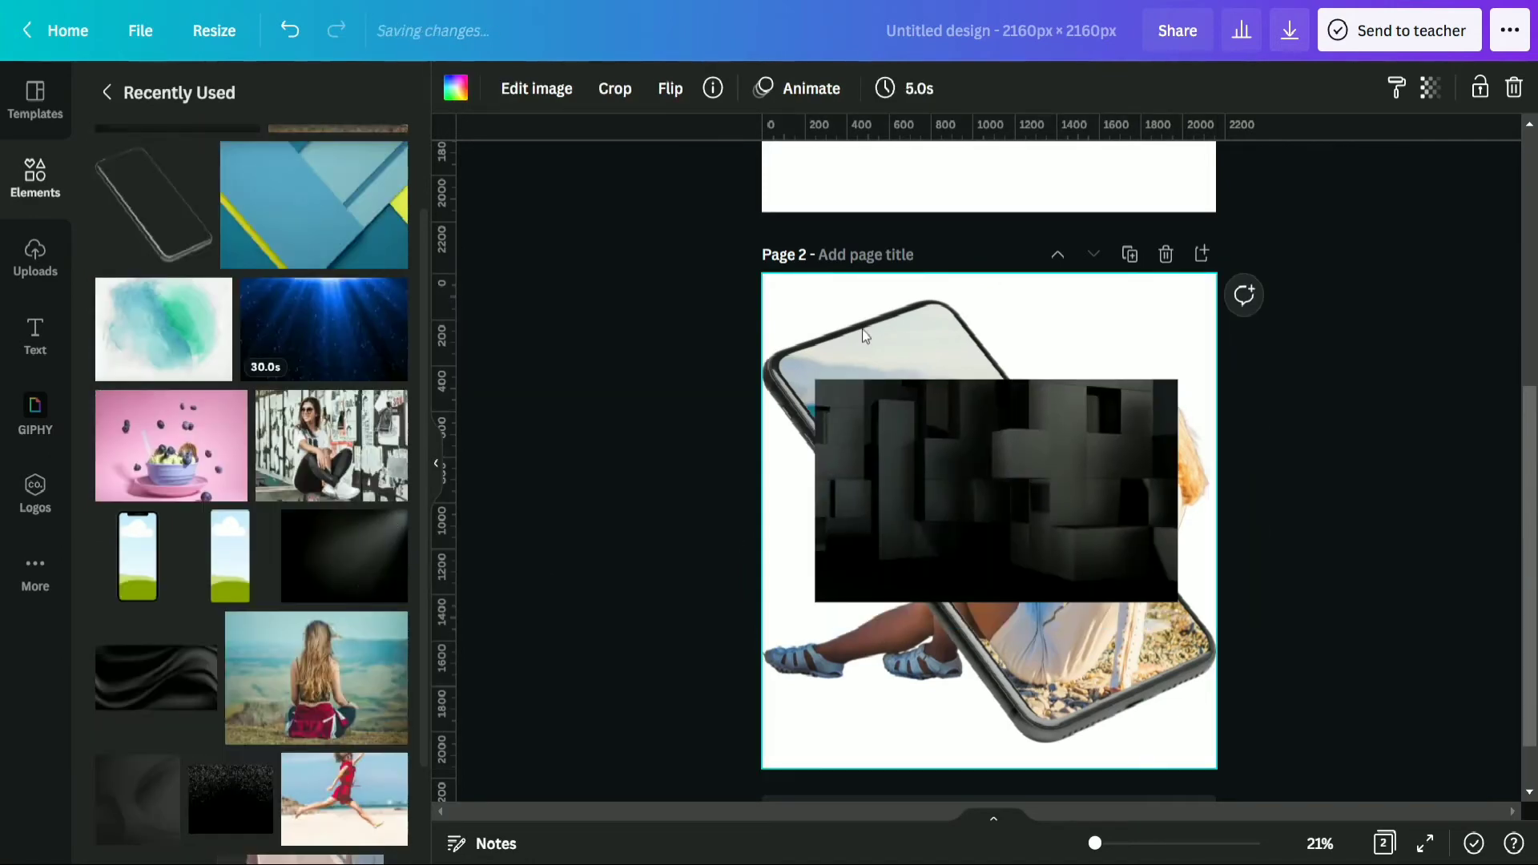
# Detach the phone cutout from the page background, move it aside, and set the black blocks photo as the background.
pyautogui.rightClick(862, 329)
pyautogui.click(1050, 807)
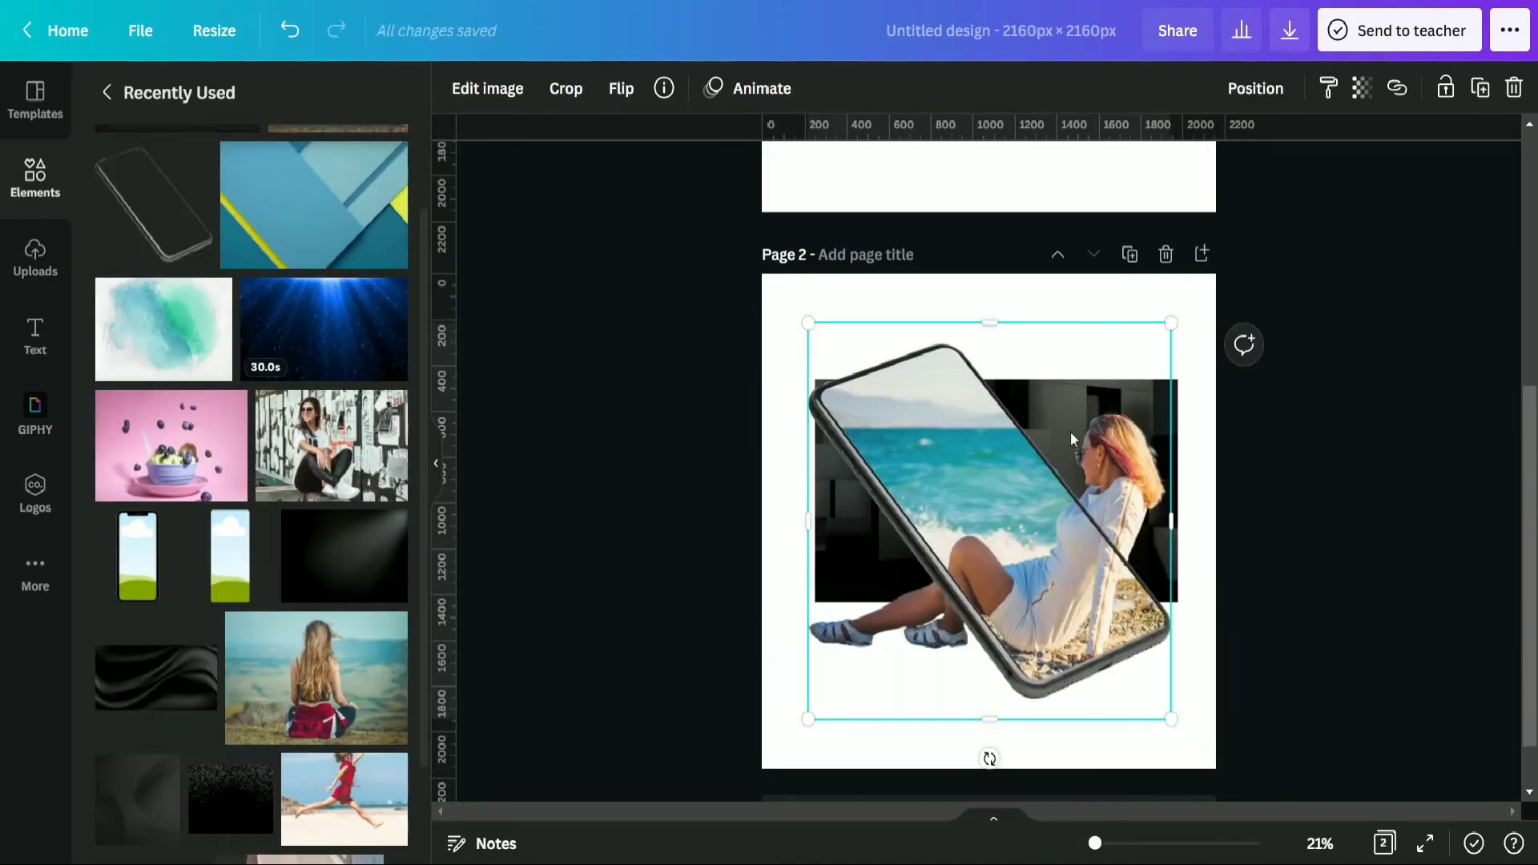
pyautogui.moveTo(1065, 444); pyautogui.dragTo(961, 444)
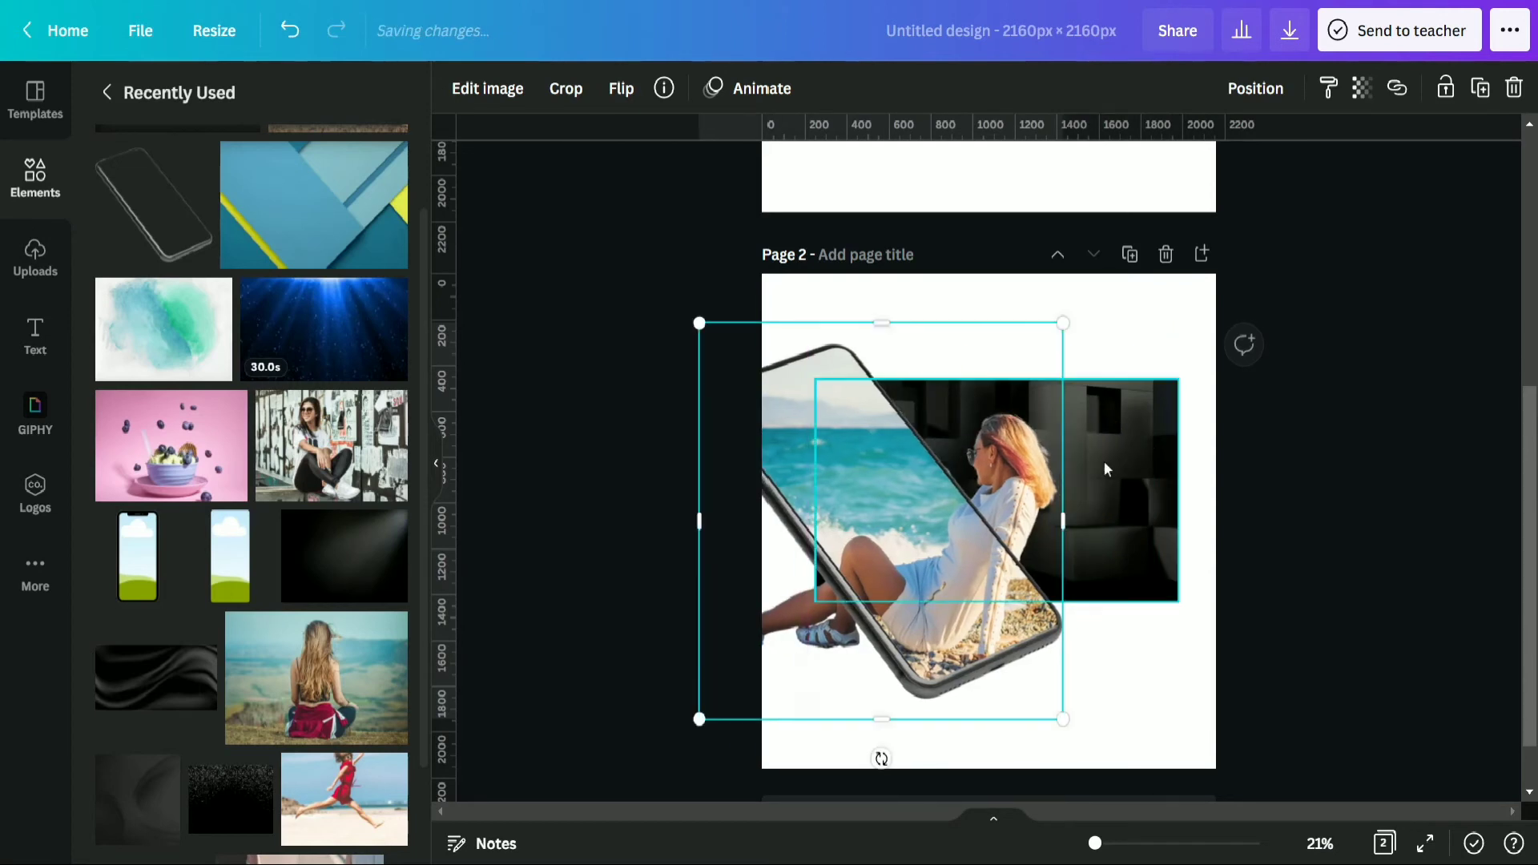
pyautogui.rightClick(1138, 477)
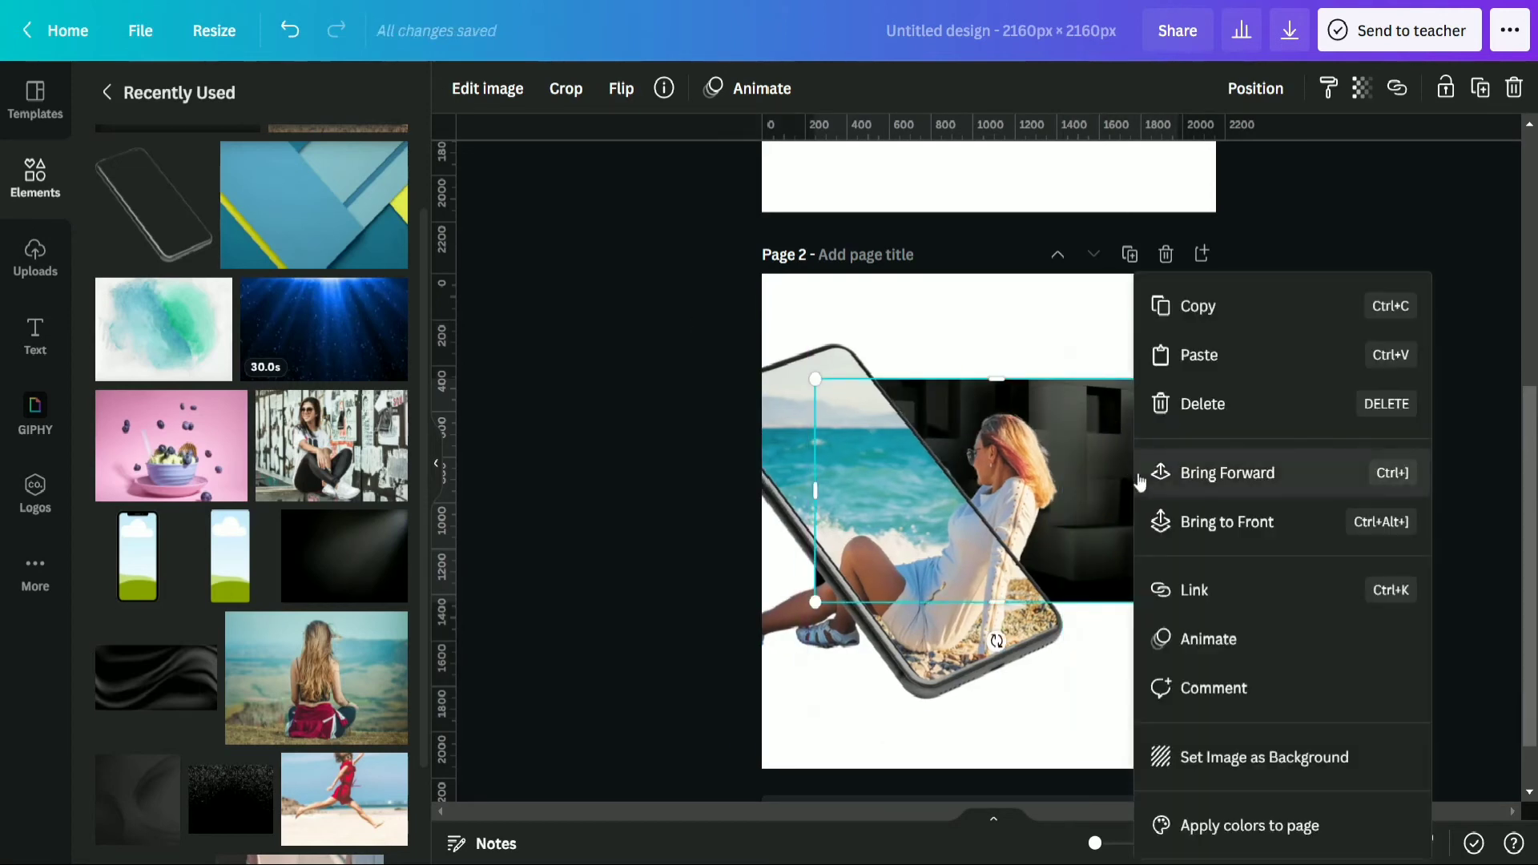
pyautogui.click(1200, 765)
# Move the phone cutout back over the page, align it with the bottom edge, and enlarge it to nearly the full page width.
pyautogui.moveTo(1006, 593); pyautogui.dragTo(1093, 590)
pyautogui.scroll(-1, 1274, 592)
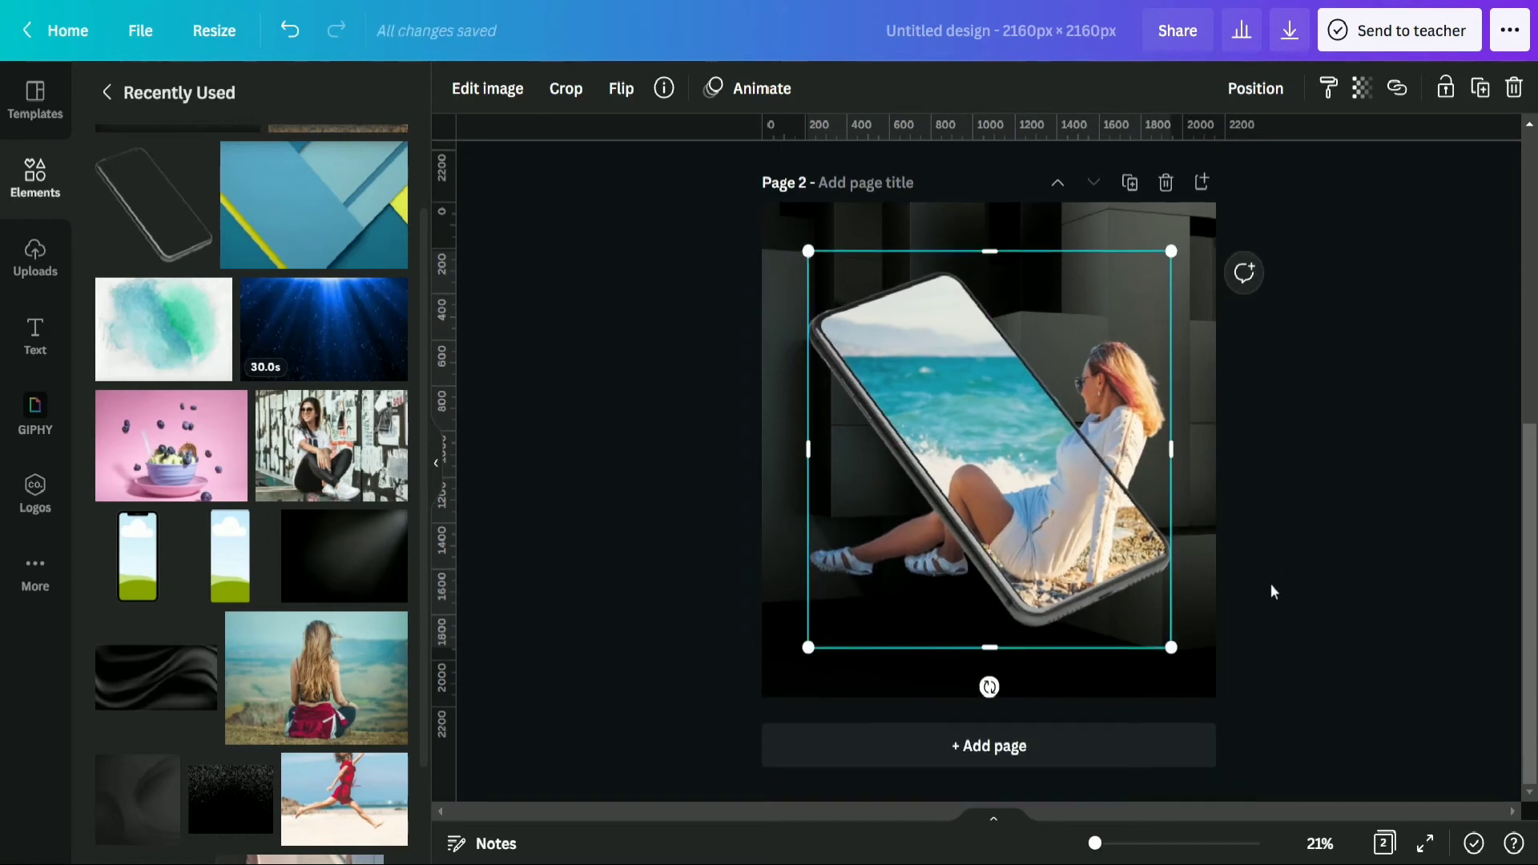
pyautogui.moveTo(1085, 543); pyautogui.dragTo(1087, 582)
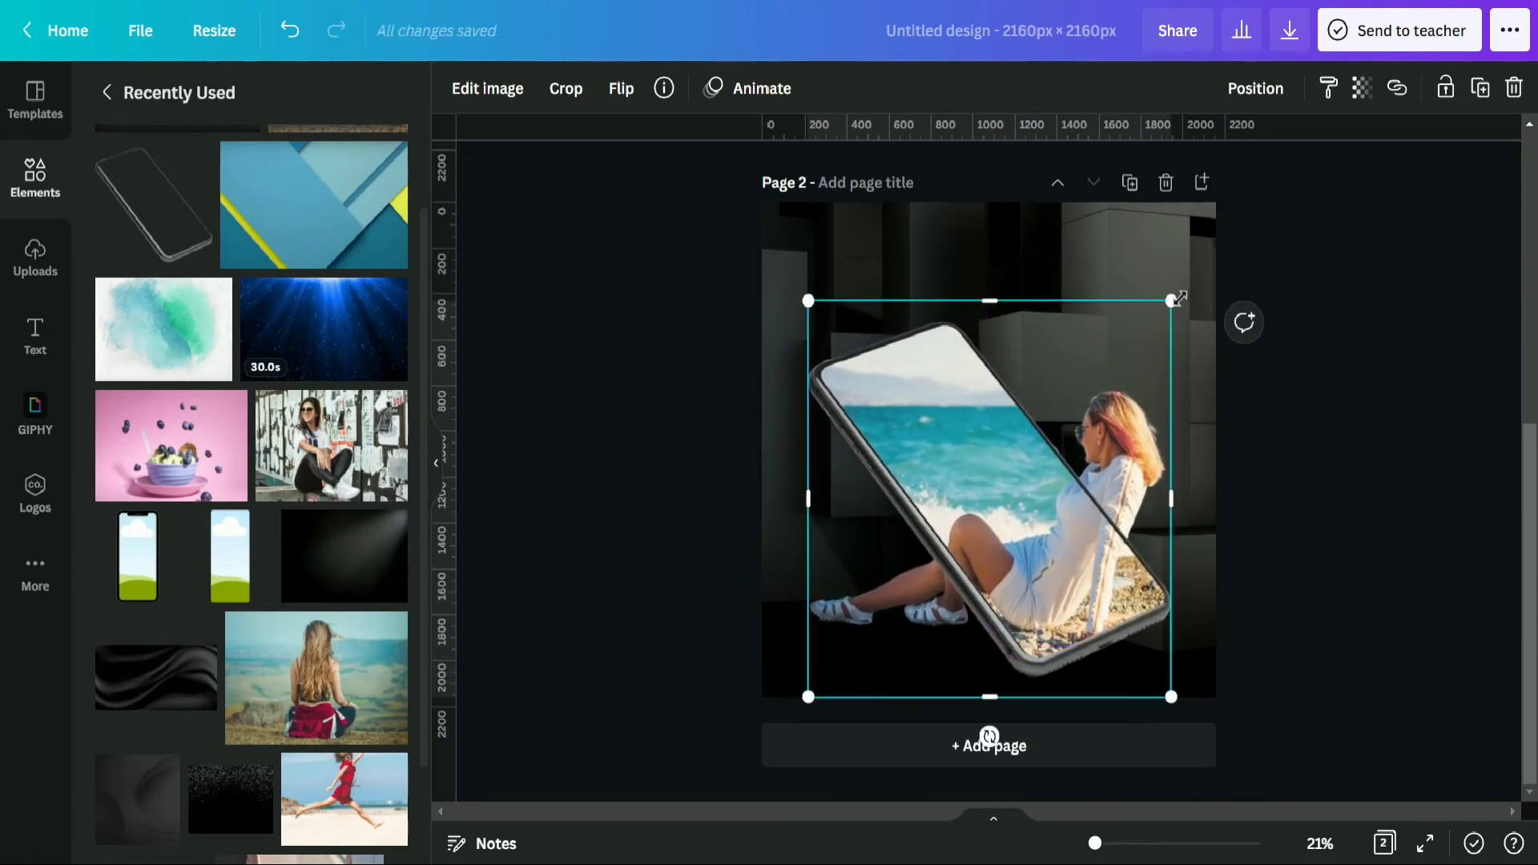
pyautogui.moveTo(1171, 302); pyautogui.dragTo(1238, 273)
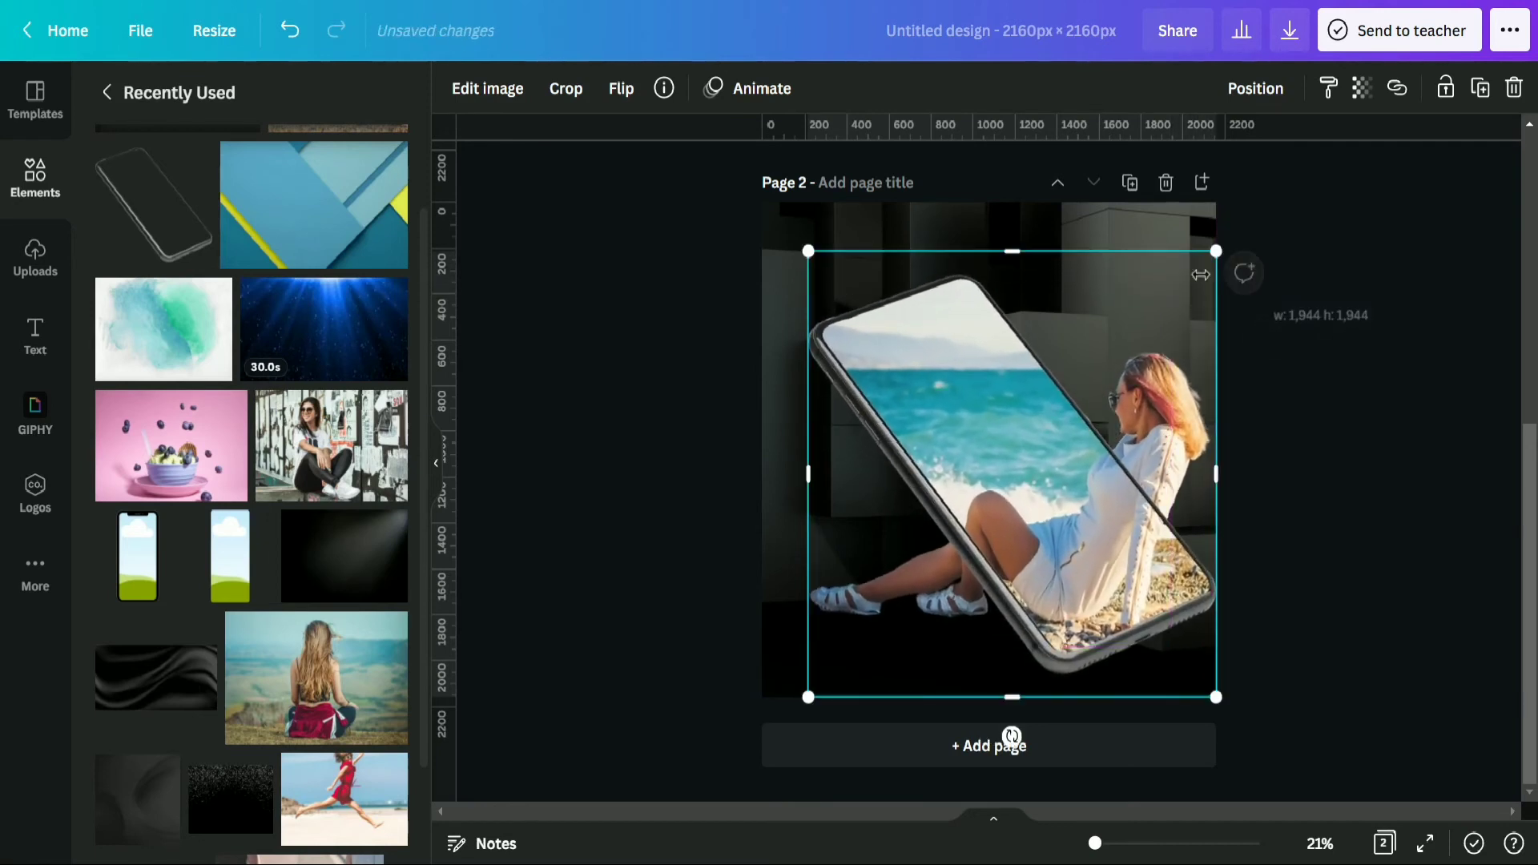
pyautogui.moveTo(806, 254); pyautogui.dragTo(756, 248)
# Crop the empty margins above and below the phone cutout, and fit it to the page's full width along the bottom edge.
pyautogui.moveTo(990, 205); pyautogui.dragTo(992, 222)
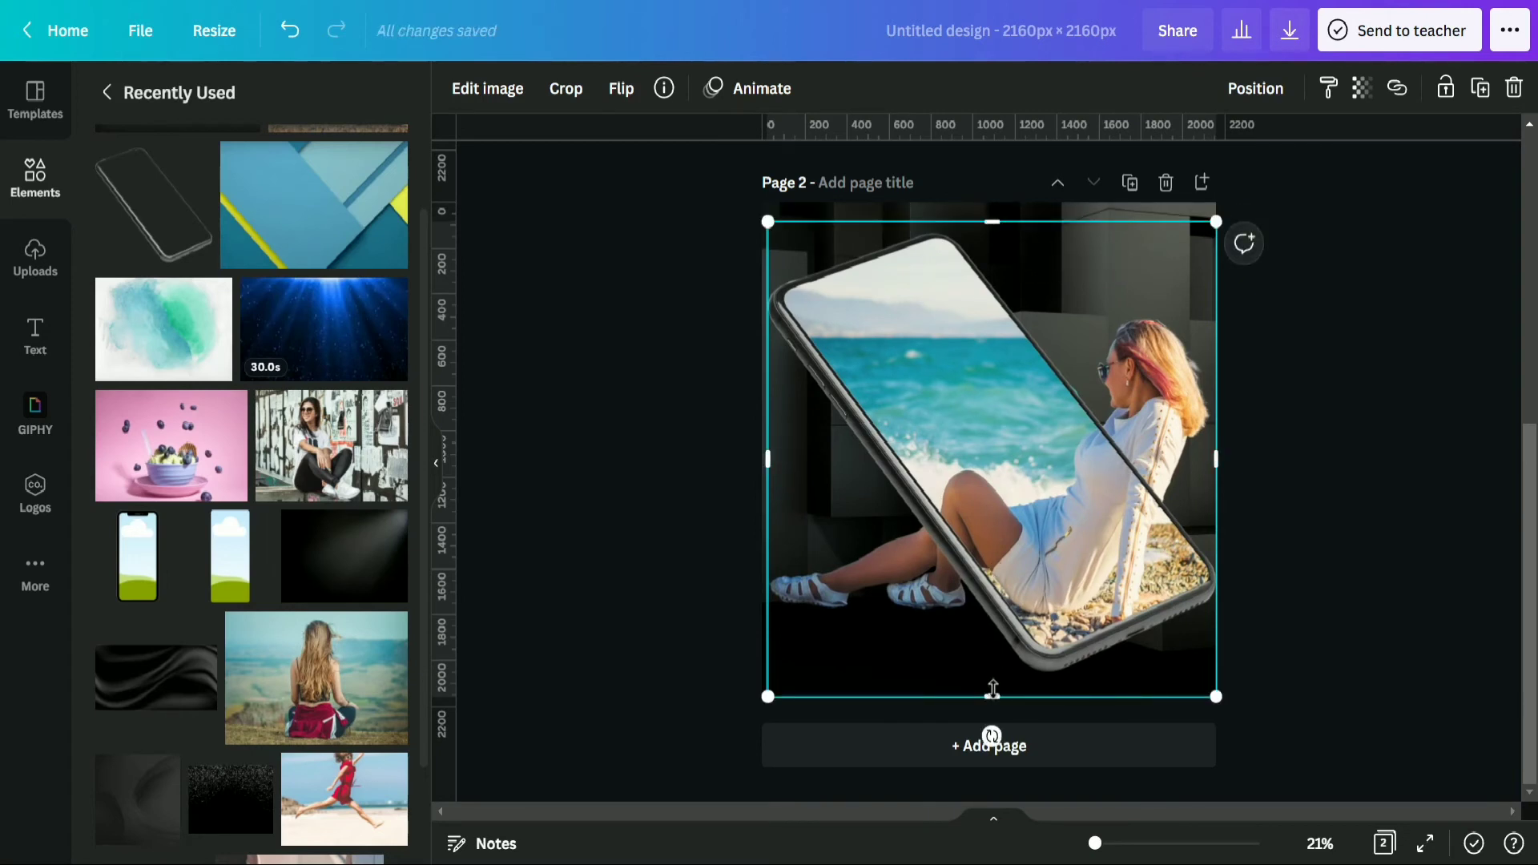
pyautogui.moveTo(992, 695); pyautogui.dragTo(994, 670)
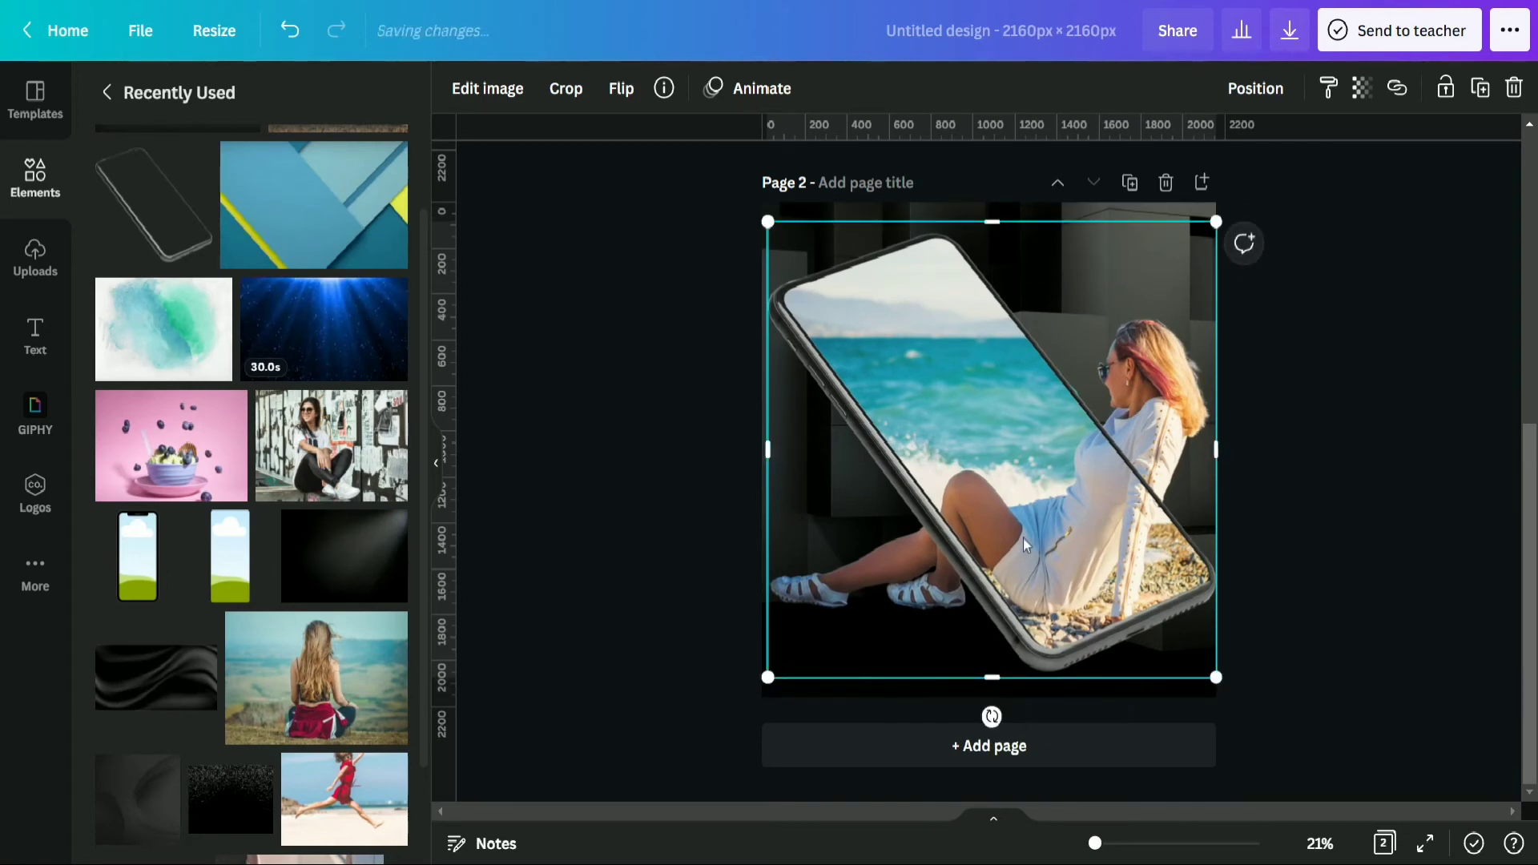
pyautogui.moveTo(798, 243); pyautogui.dragTo(762, 235)
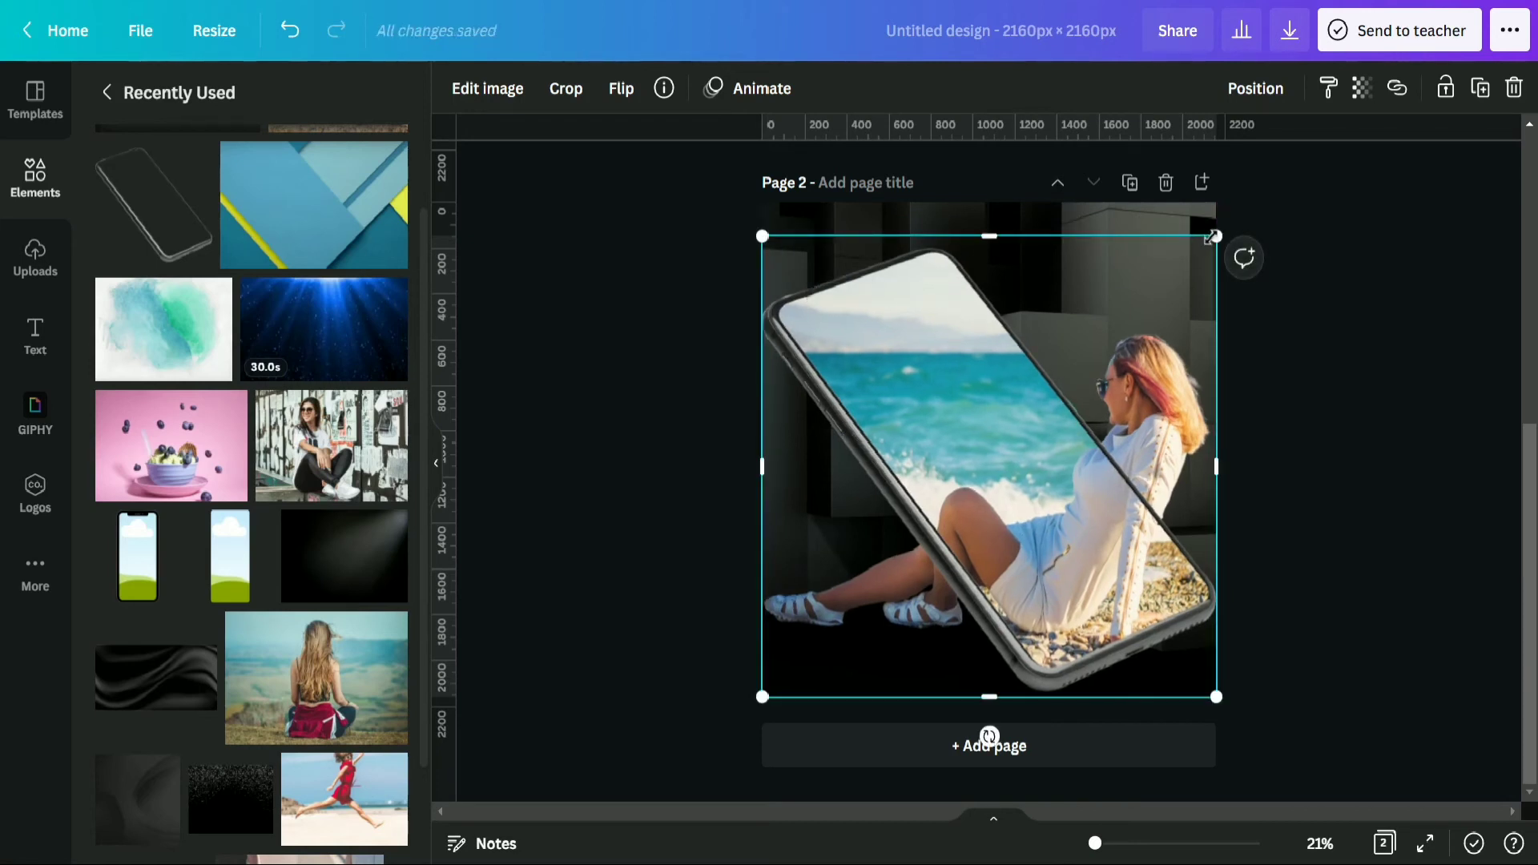
pyautogui.moveTo(1216, 236); pyautogui.dragTo(1216, 236)
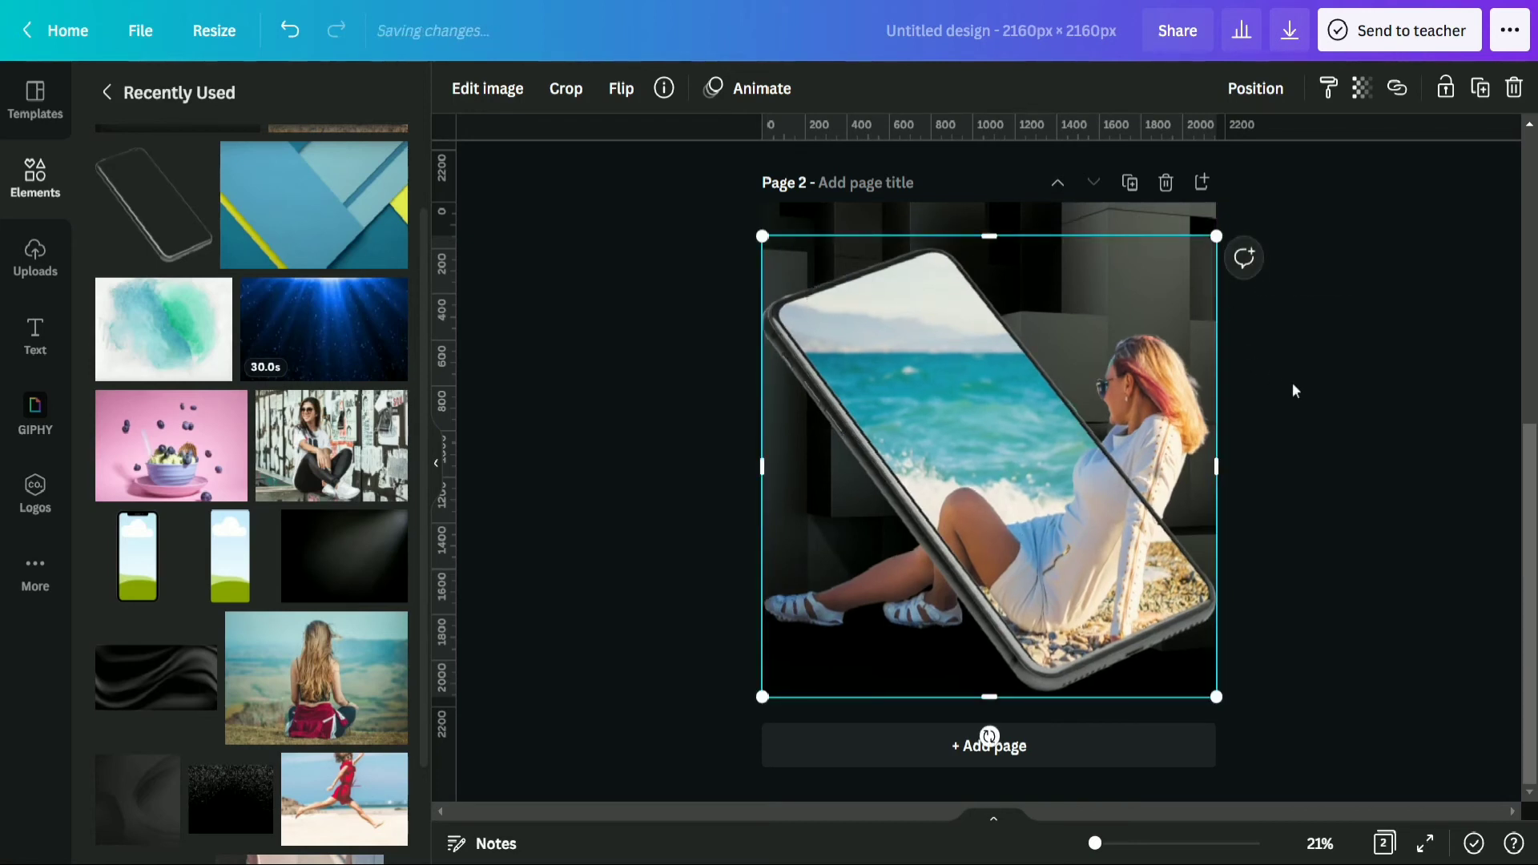
pyautogui.click(1345, 407)
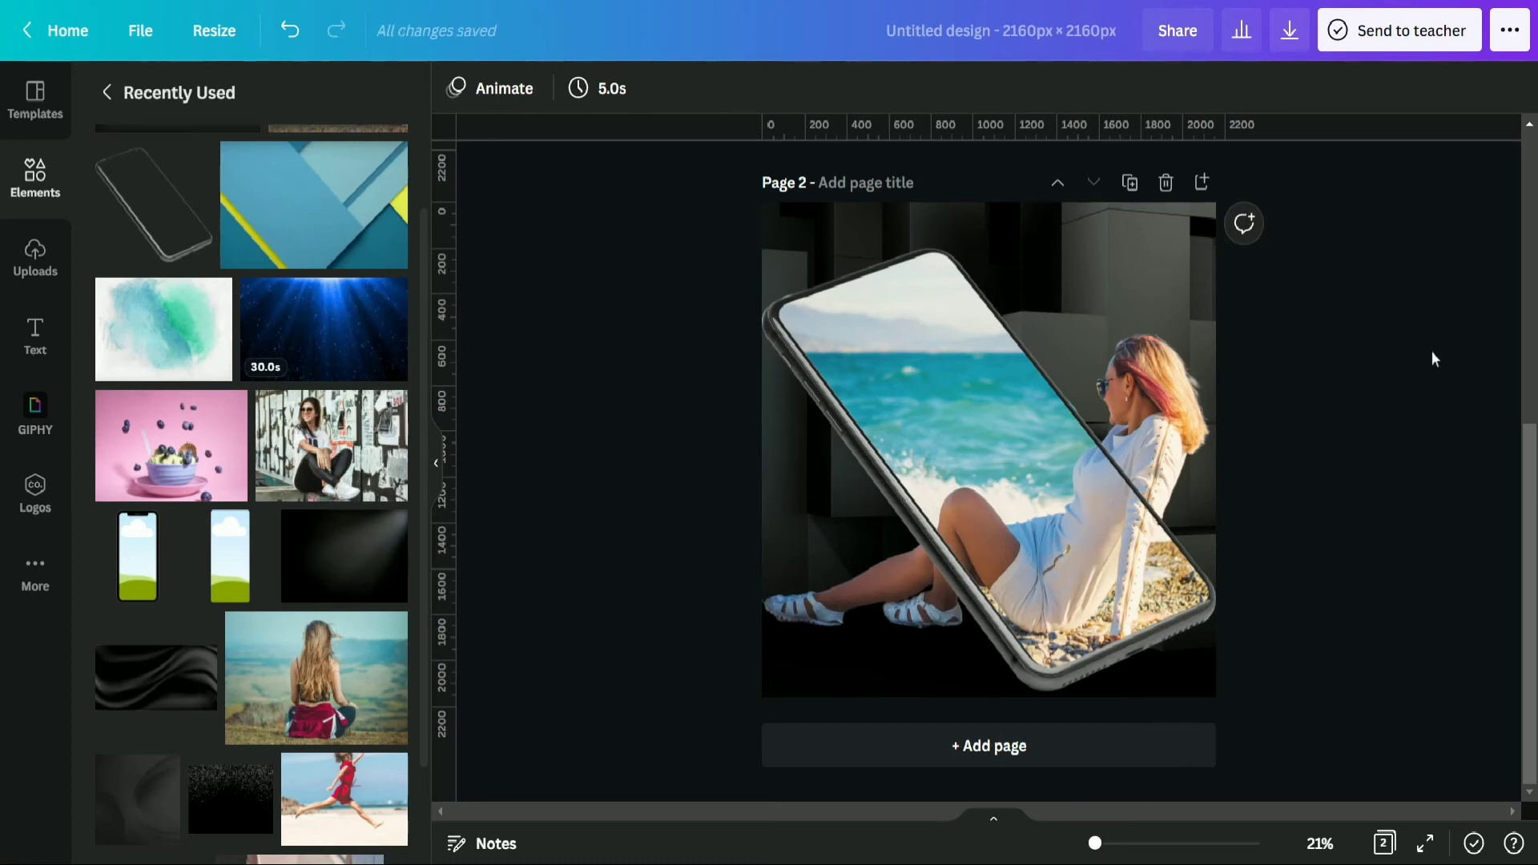
pyautogui.click(438, 462)
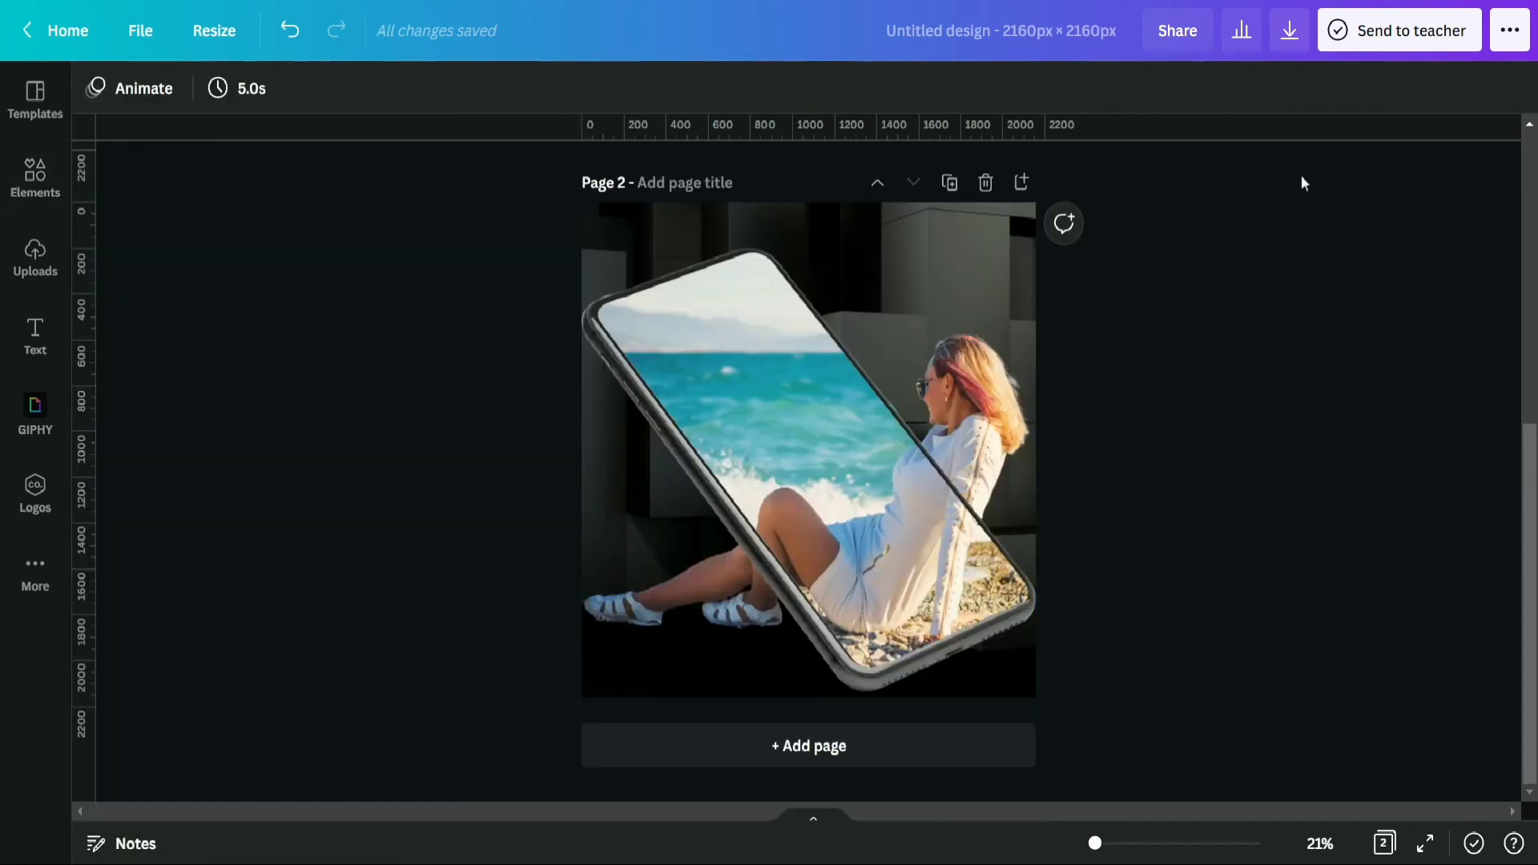
# Download only page 2 as a PNG at 2160 × 2160 px and dismiss the sharing message.
pyautogui.click(1290, 38)
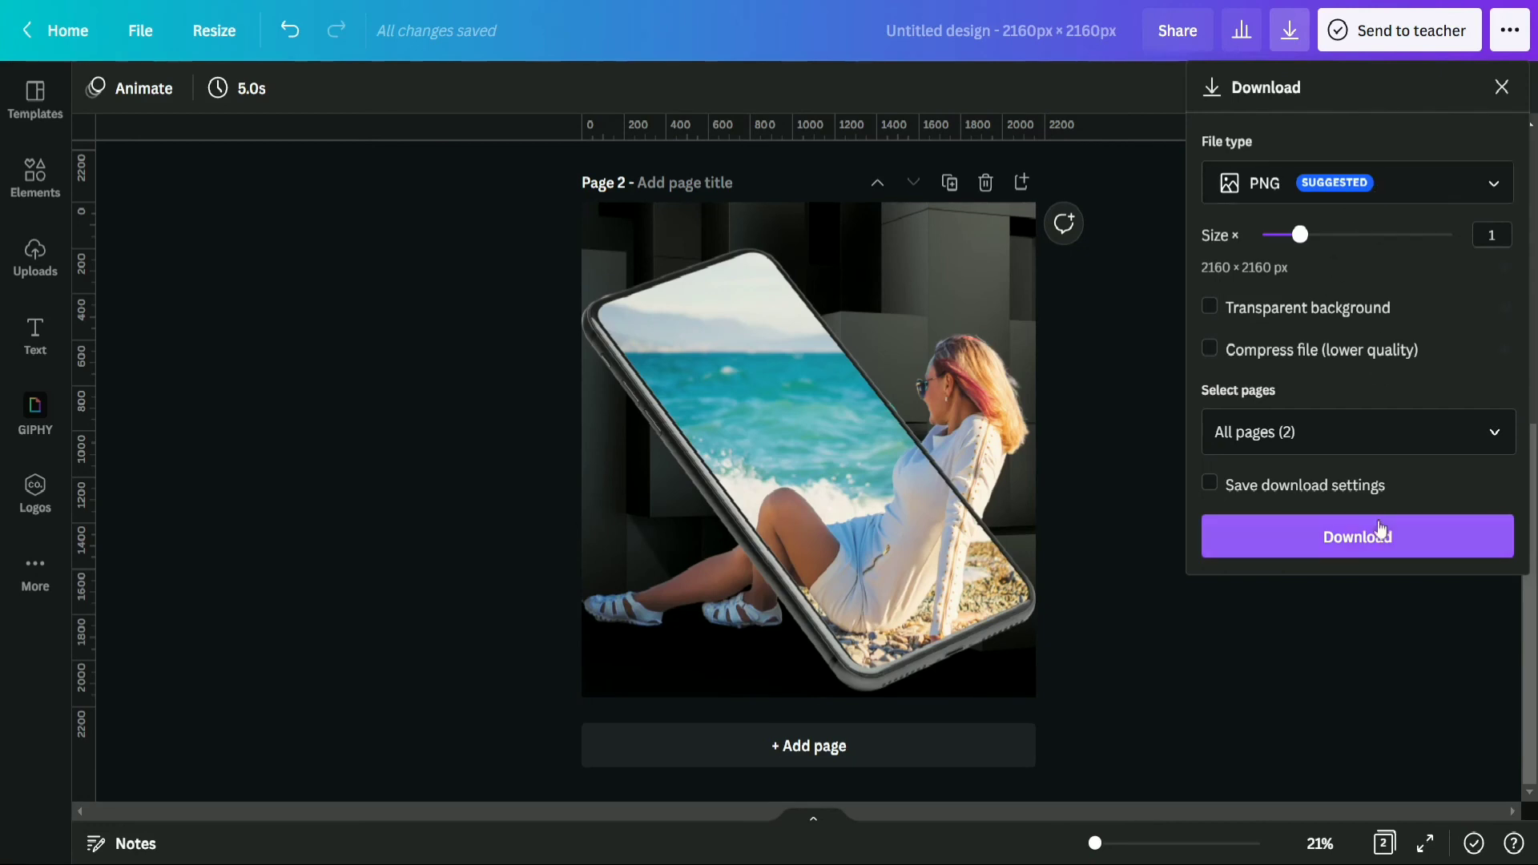
pyautogui.click(1433, 439)
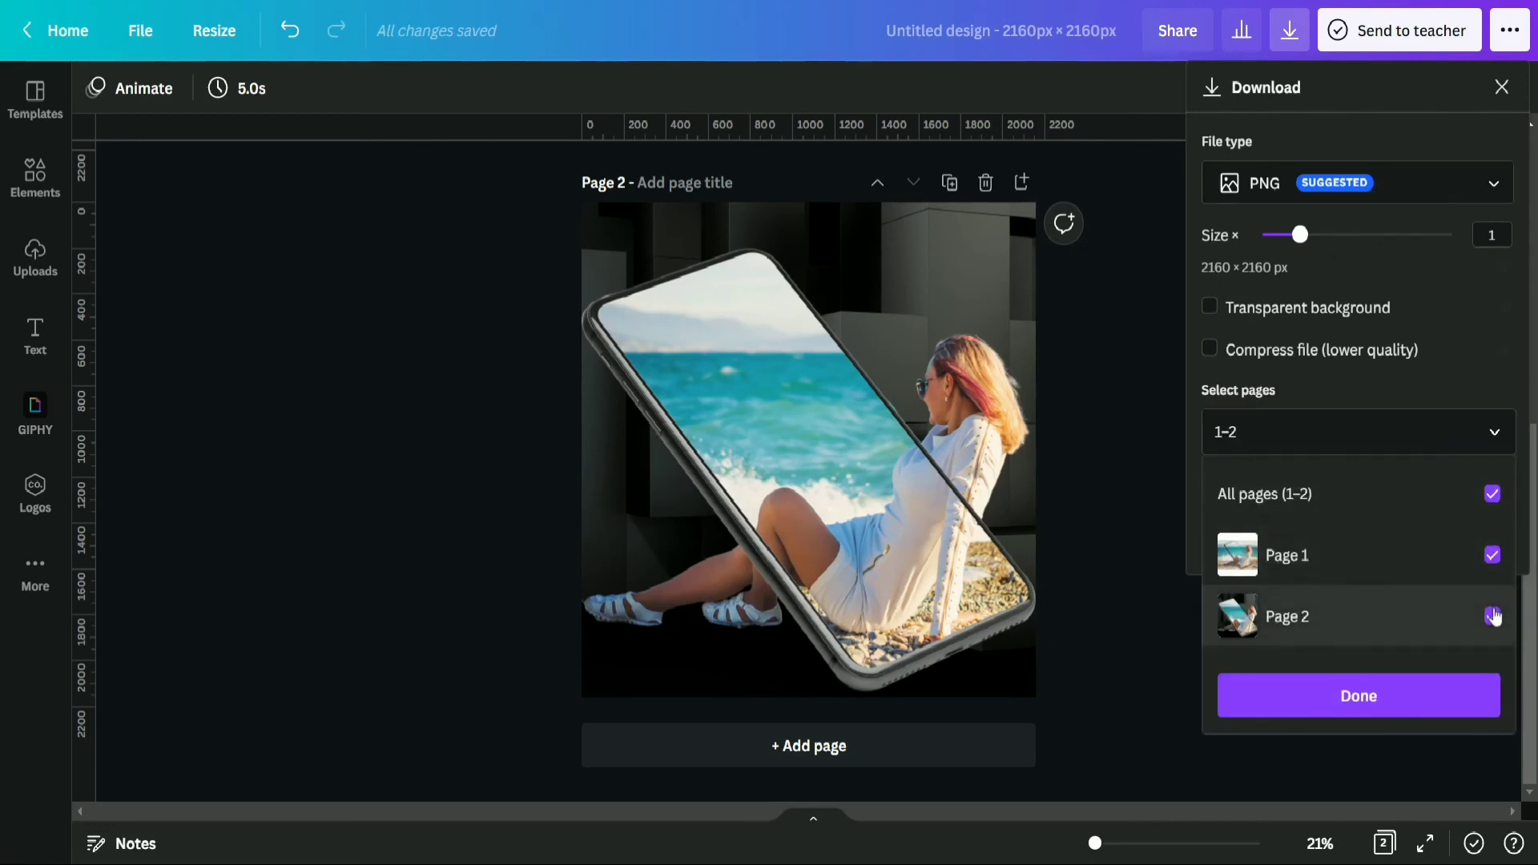
pyautogui.click(1491, 493)
pyautogui.click(1492, 616)
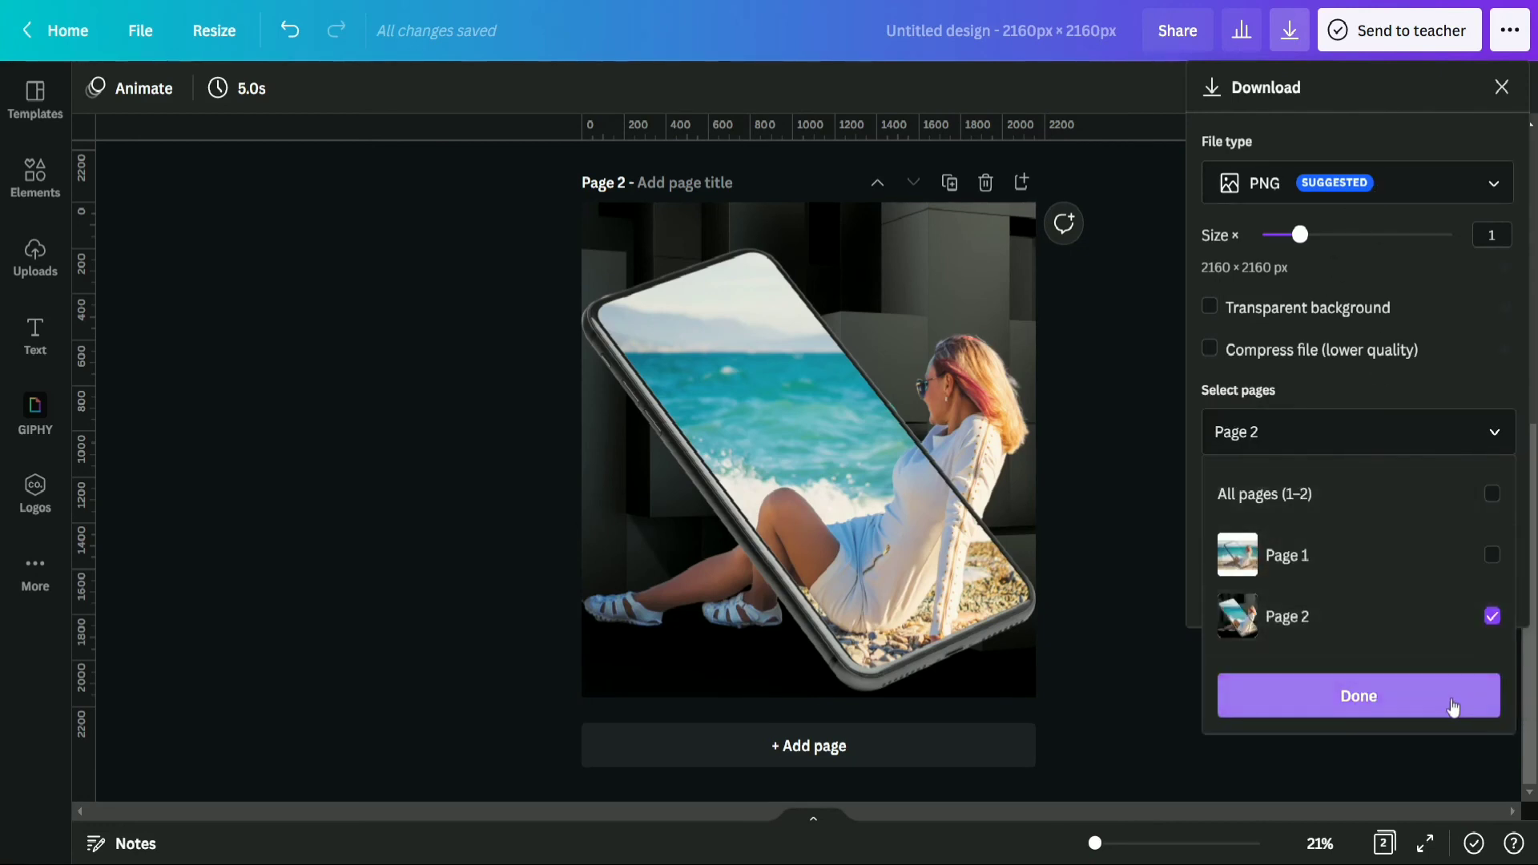
pyautogui.click(1453, 707)
pyautogui.click(1376, 542)
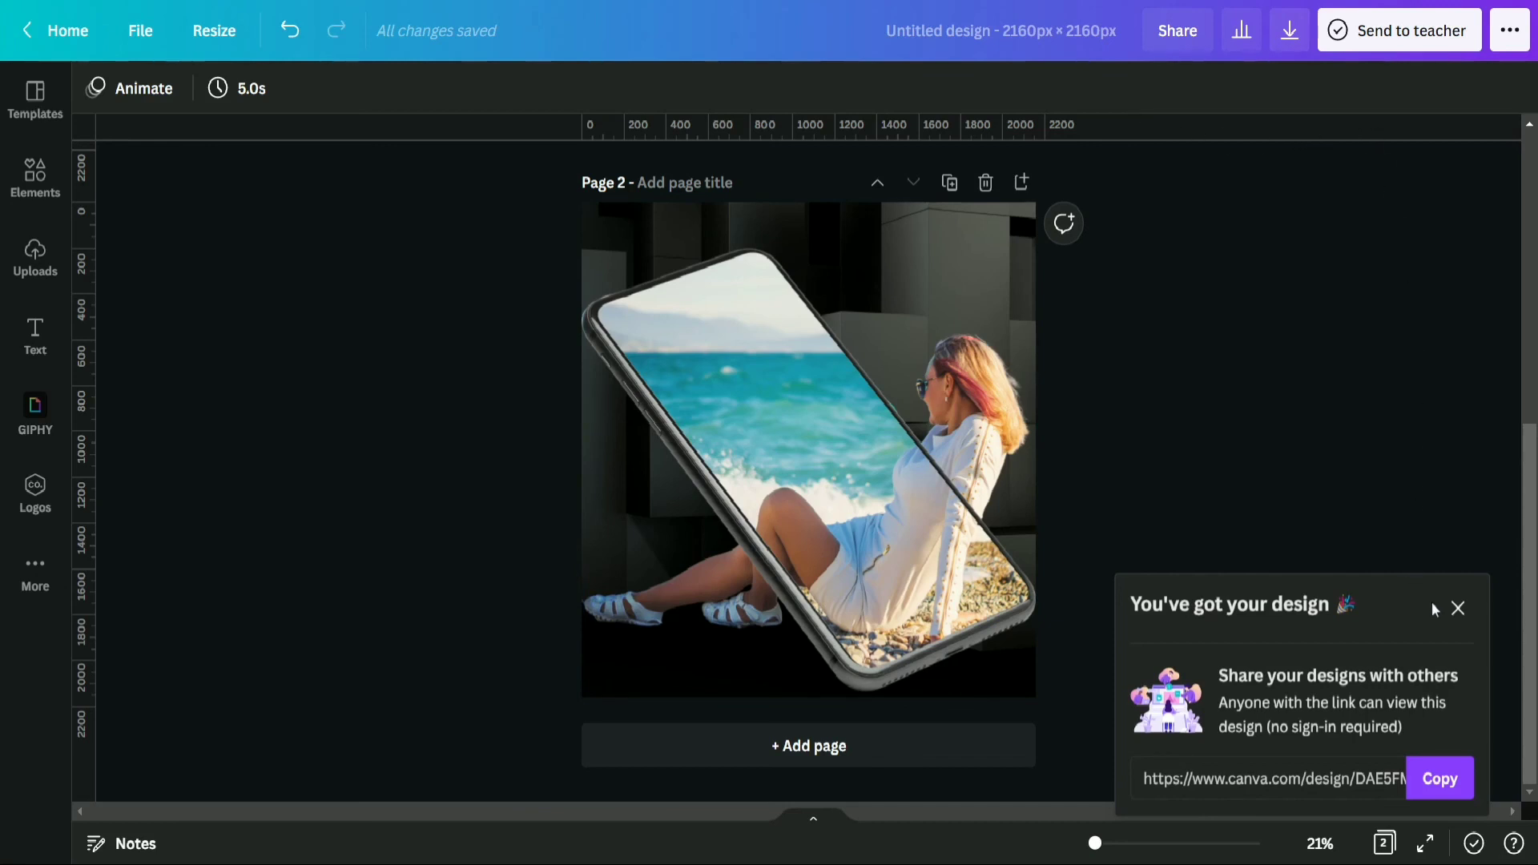
pyautogui.click(1458, 608)
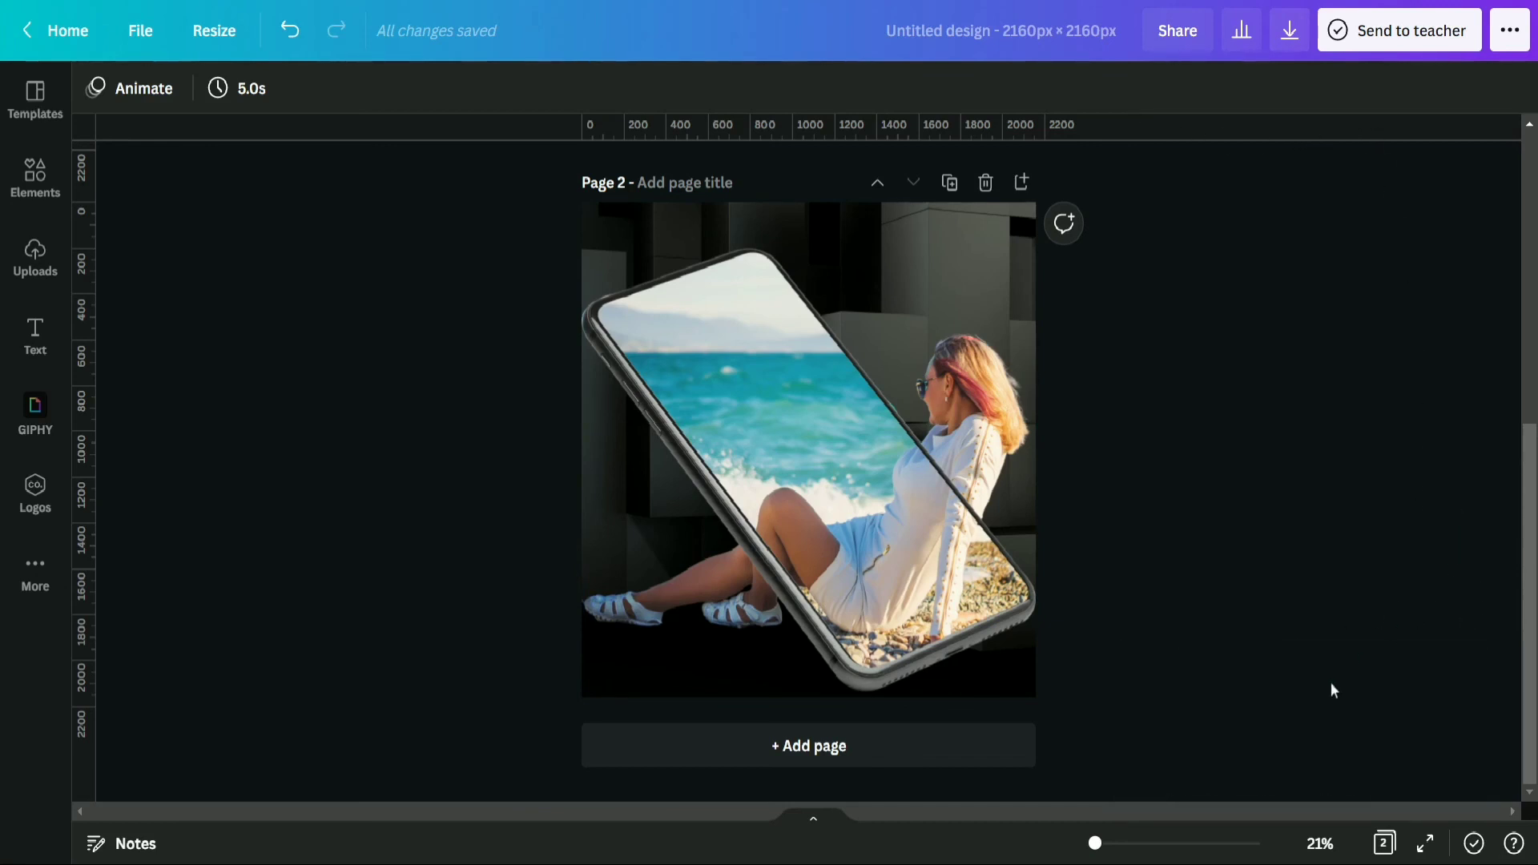